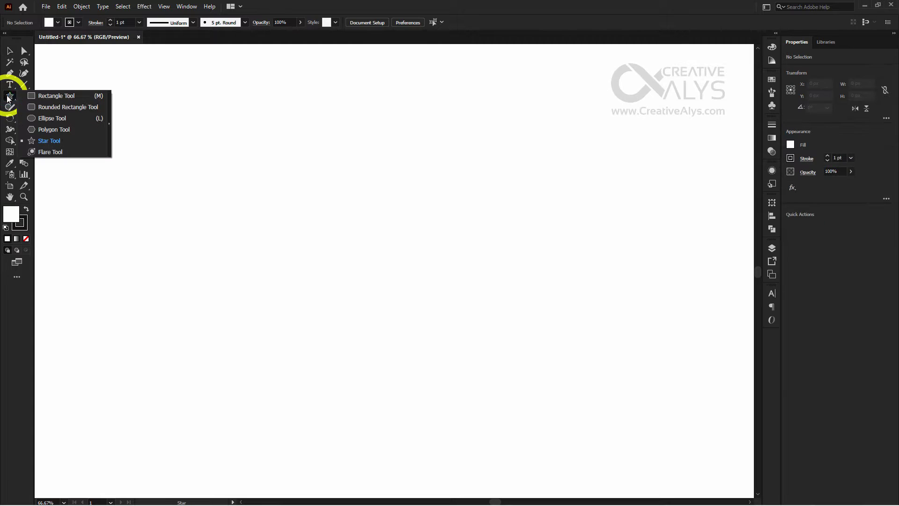
Draw a rectangle about 187 by 174 px and move it to the upper-left area of the canvas.
left_click(70, 96)
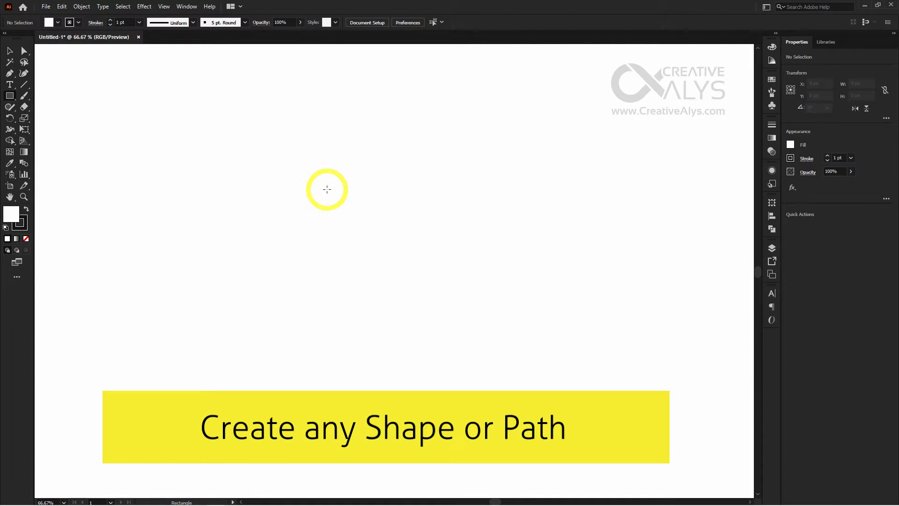
left_click_drag(323, 189, 404, 265)
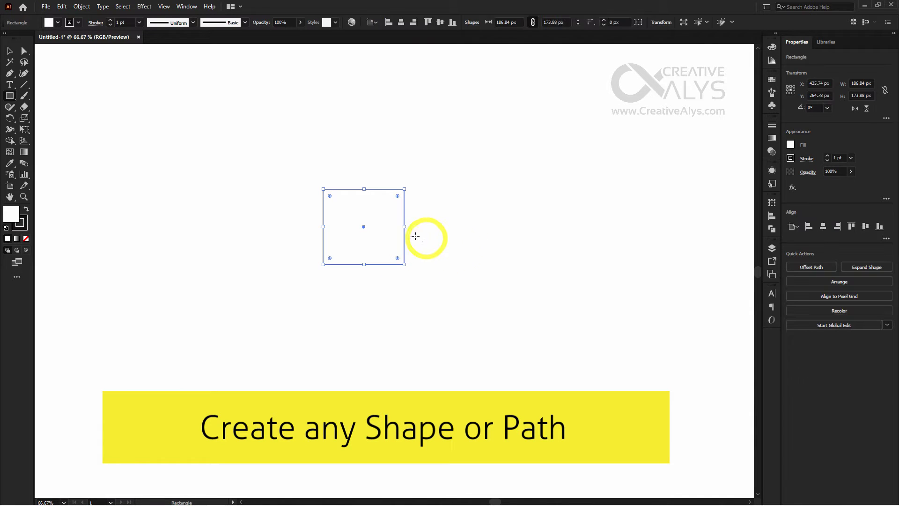
key("v")
left_click_drag(375, 224, 258, 186)
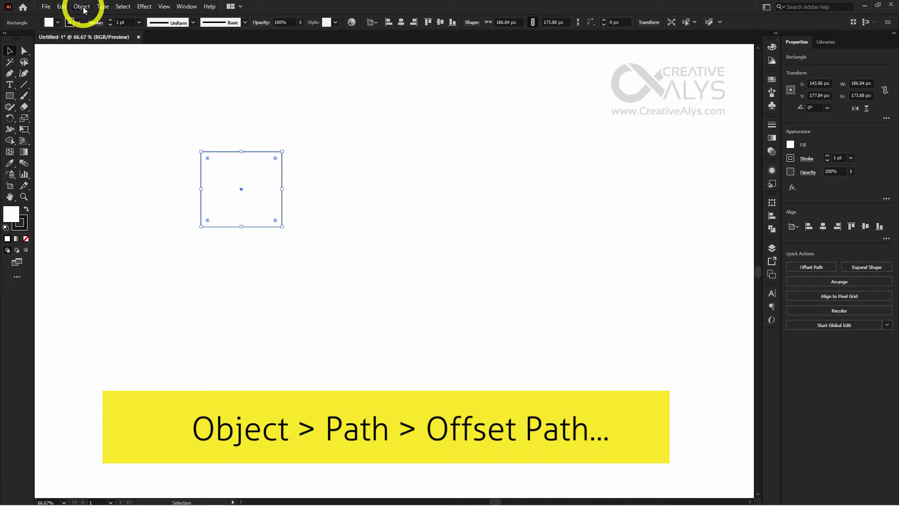
Open the Offset Path settings for the rectangle and move the dialog clear of the shape.
left_click(81, 6)
mouse_move(111, 228)
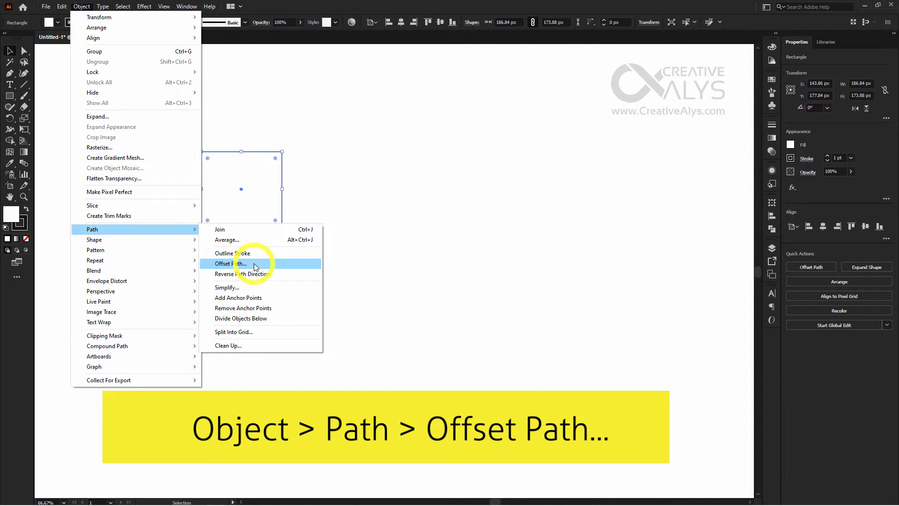
left_click(230, 264)
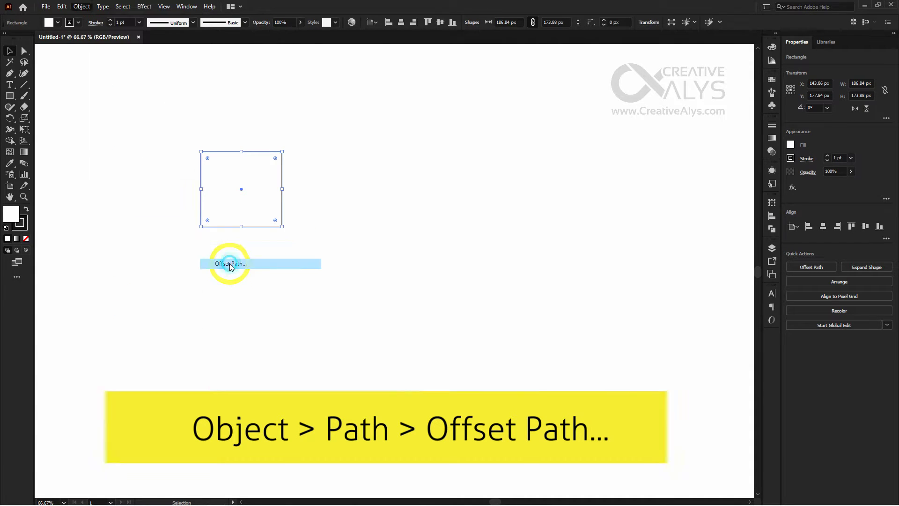
left_click_drag(443, 213, 506, 106)
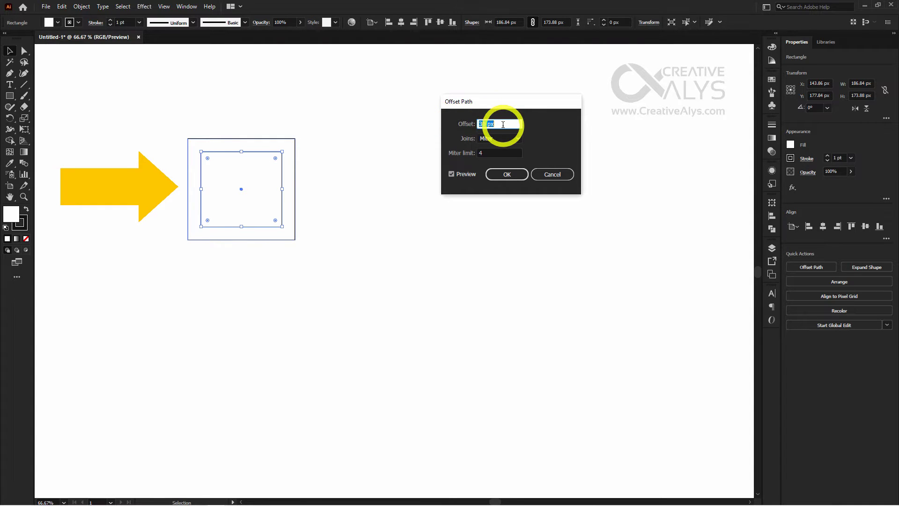
Increase the path offset gradually to 70 px to preview a larger outline around the rectangle.
key("Up")
key("Up")
key("Up")
key("Up")
key("Up")
key("Up")
key("Up")
key("Up")
key("Up")
key("Up")
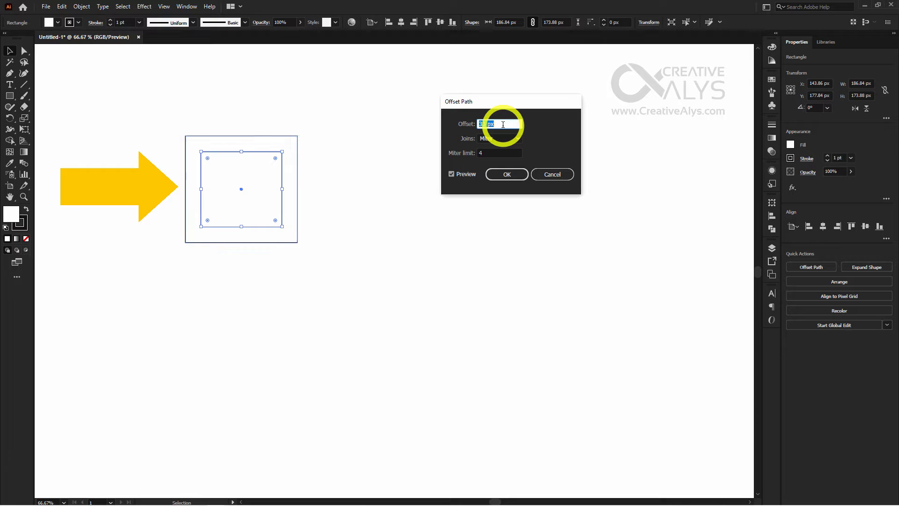
key("Up")
key("Up")
key("Up")
key("Up")
key("Up")
key("Up")
key("Up")
key("Up")
key("Up")
key("Up")
key("Up")
key("Up")
key("Up")
key("Up")
key("Up")
key("Up")
key("Up")
key("Up")
key("Up")
key("Up")
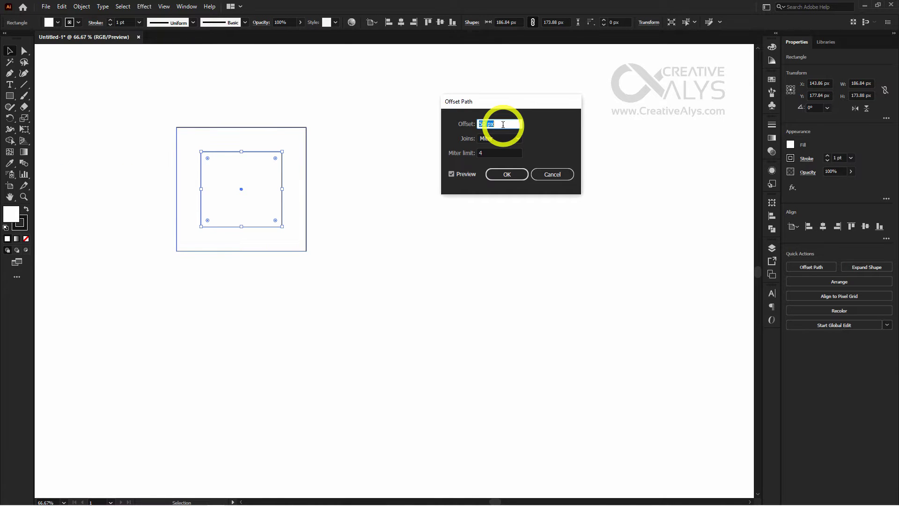
key("Up")
key("Up")
key("Up")
key("Up")
key("Up")
key("Up")
key("Up")
key("Up")
key("Up")
key("Up")
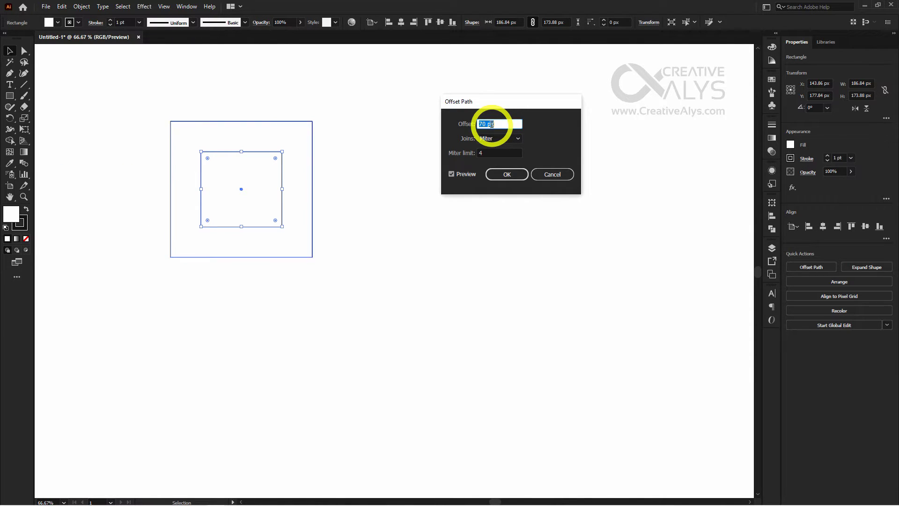
Decrease the path offset gradually to -42 px to preview an outline inside the rectangle.
key("Down")
key("Down")
key("Down")
key("Down")
key("Down")
key("Down")
key("Down")
key("Down")
key("Down")
key("Down")
key("Down")
key("Down")
key("Down")
key("Down")
key("Down")
key("Down")
key("Down")
key("Down")
key("Down")
key("Down")
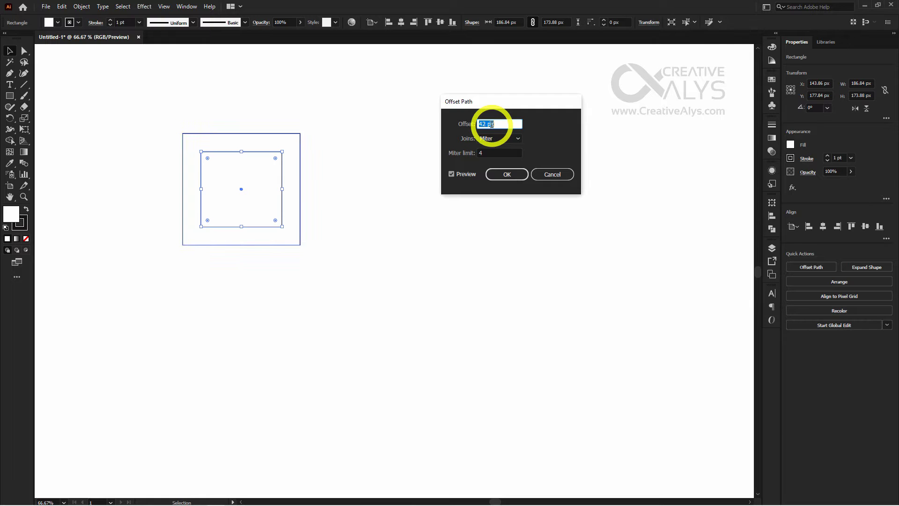
key("Down")
key("Down")
key("Down")
key("Down")
key("Down")
key("Down")
key("Down")
key("Down")
key("Down")
key("Down")
key("Down")
key("Down")
key("Down")
key("Down")
key("Down")
key("Down")
key("Down")
key("Down")
key("Down")
key("Down")
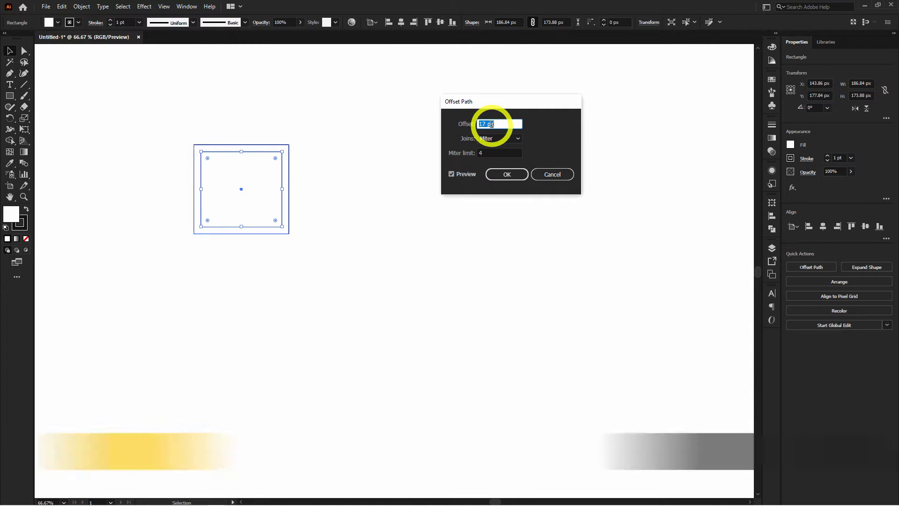
key("Down")
key("Down")
key("Down")
key("Down")
key("Down")
key("Down")
key("Down")
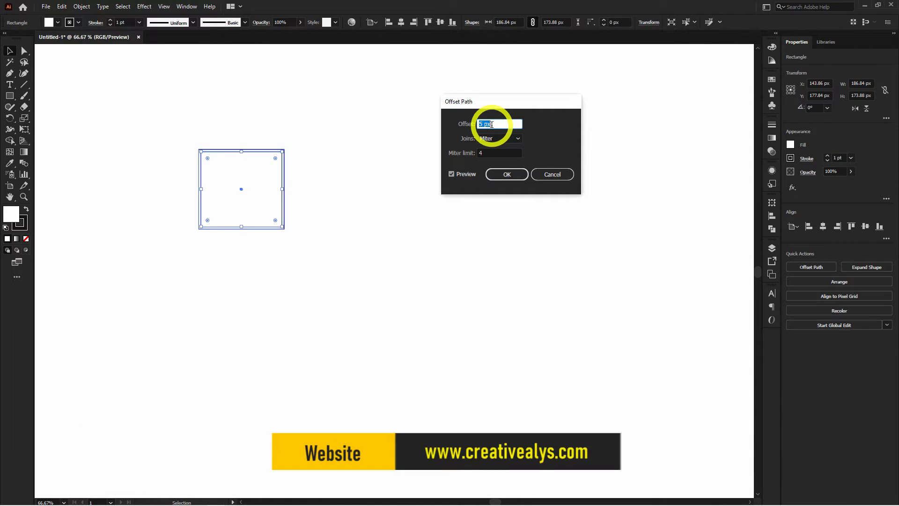
key("Down")
key("Down")
key("Down")
key("Down")
key("Down")
key("Down")
key("Down")
key("Down")
key("Down")
key("Down")
key("Down")
key("Down")
key("Down")
key("Down")
key("Down")
key("Down")
key("Down")
key("Down")
key("Down")
key("Down")
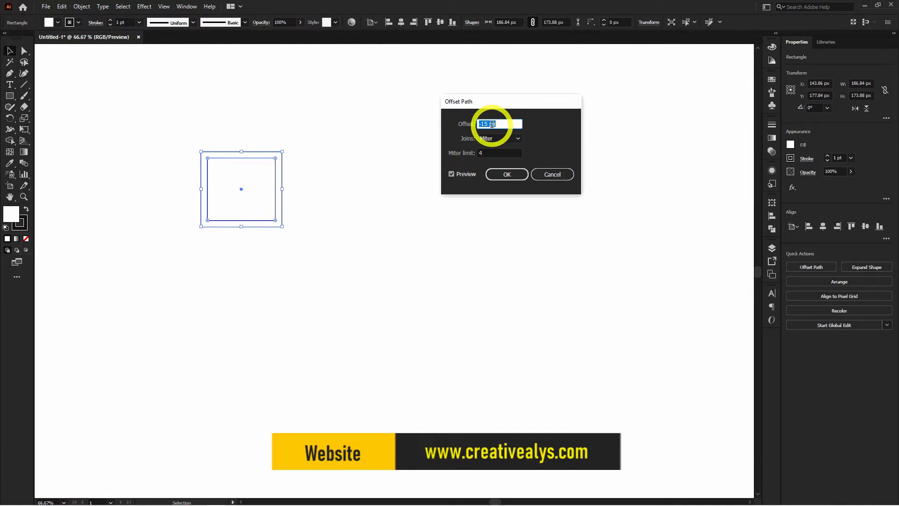
key("Down")
key("Down")
key("Down")
key("Down")
key("Down")
key("Down")
key("Down")
key("Down")
key("Down")
key("Down")
key("Down")
key("Down")
key("Down")
key("Down")
key("Down")
key("Down")
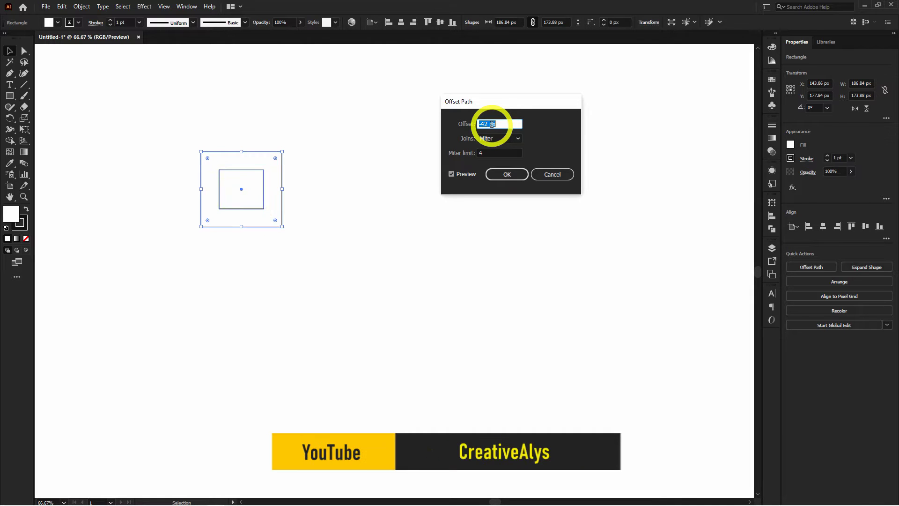
Increase the path offset gradually to 25 px to bring the previewed outline outside the rectangle.
key("Up")
key("Up")
key("Up")
key("Up")
key("Up")
key("Up")
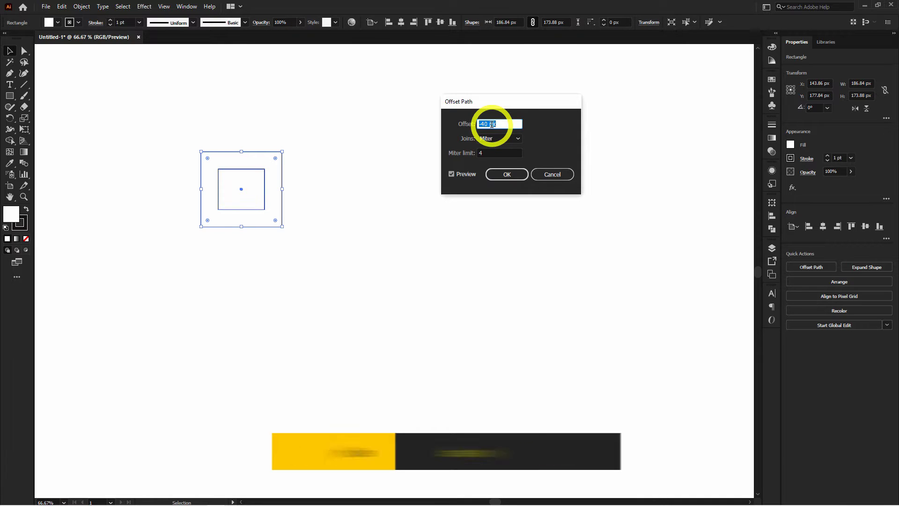
key("Up")
key("Up")
key("Up")
key("Up")
key("Up")
key("Up")
key("Up")
key("Up")
key("Up")
key("Up")
key("Up")
key("Up")
key("Up")
key("Up")
key("Up")
key("Up")
key("Up")
key("Up")
key("Up")
key("Up")
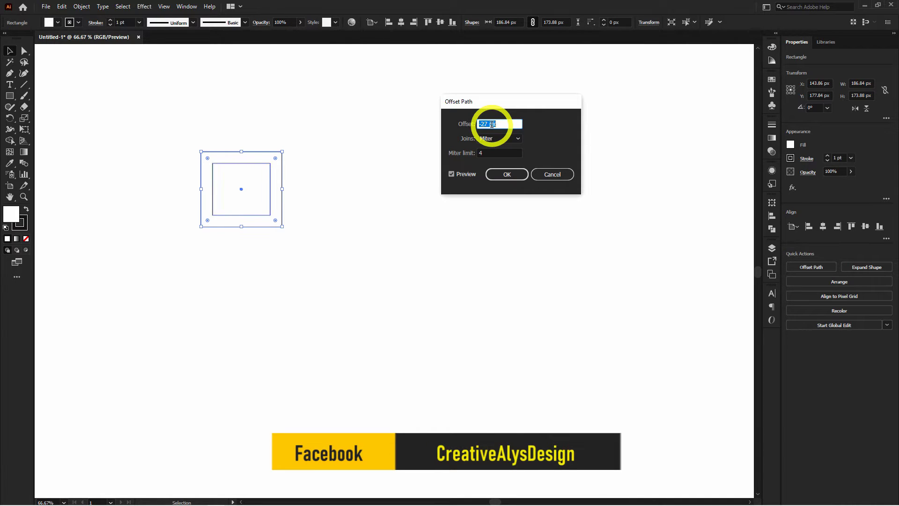
key("Up")
key("Up")
key("Up")
key("Up")
key("Up")
key("Up")
key("Up")
key("Up")
key("Up")
key("Up")
key("Up")
key("Up")
key("Up")
key("Up")
key("Up")
key("Up")
key("Up")
key("Up")
key("Up")
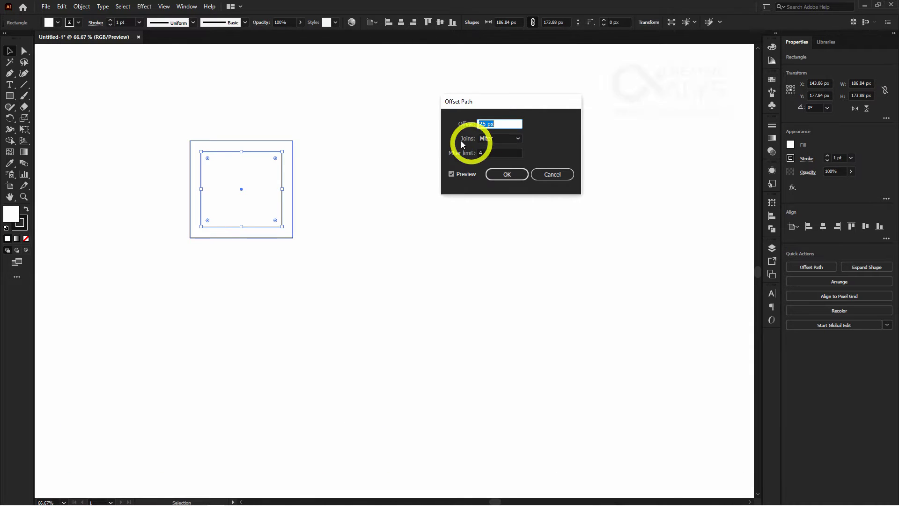
Preview Round joins on the offset, switch the joins to Bevel and apply the offset.
left_click(503, 142)
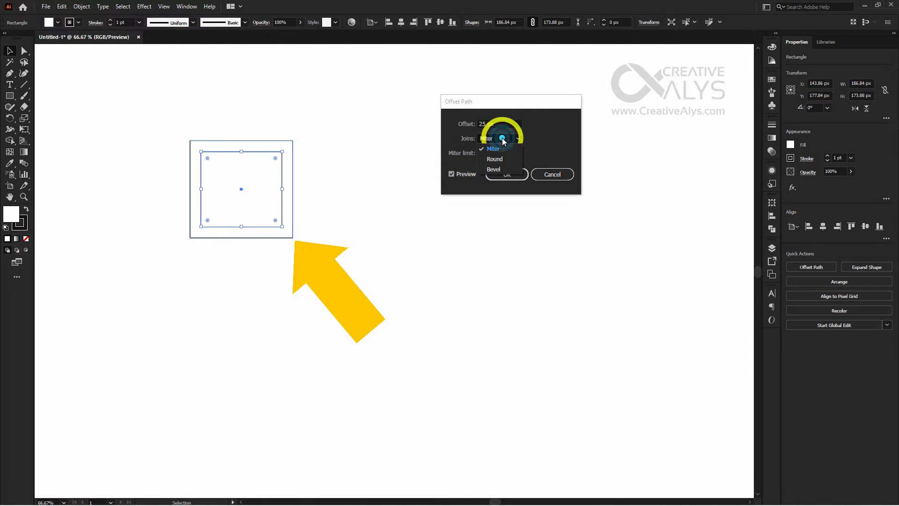
left_click(496, 159)
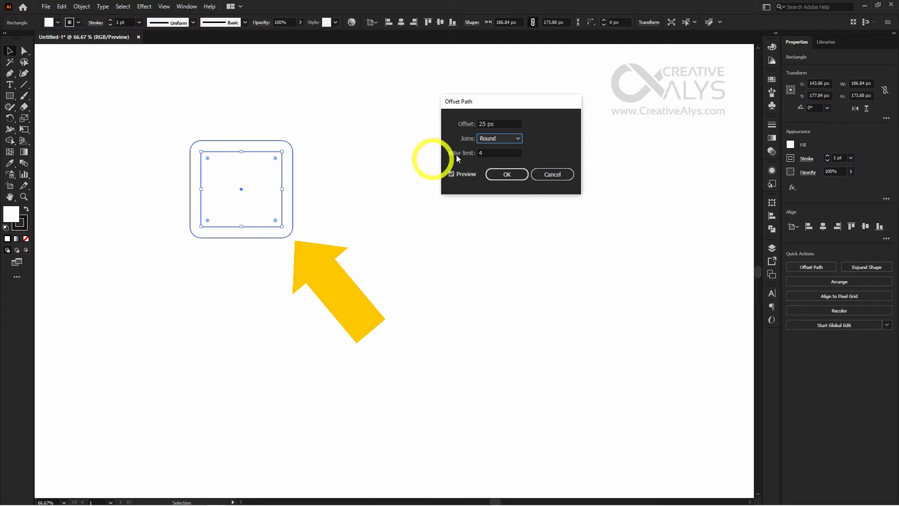
left_click(502, 138)
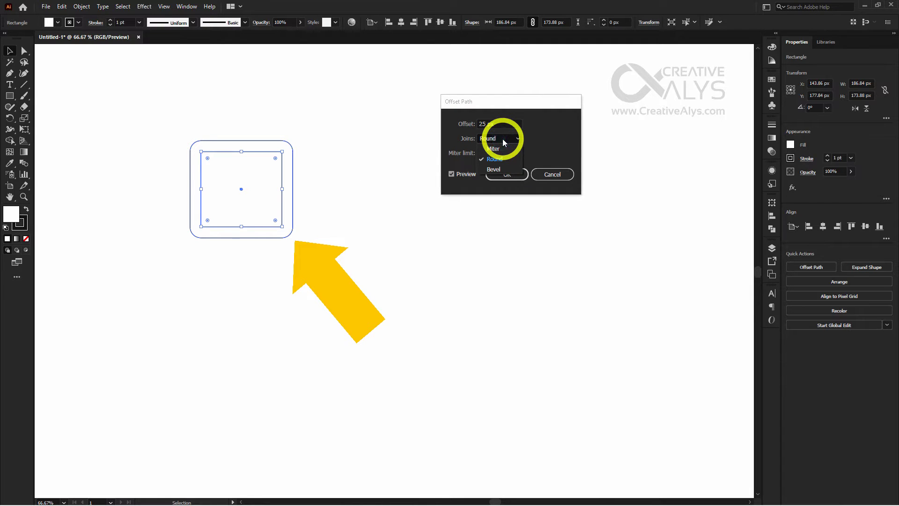
left_click(494, 170)
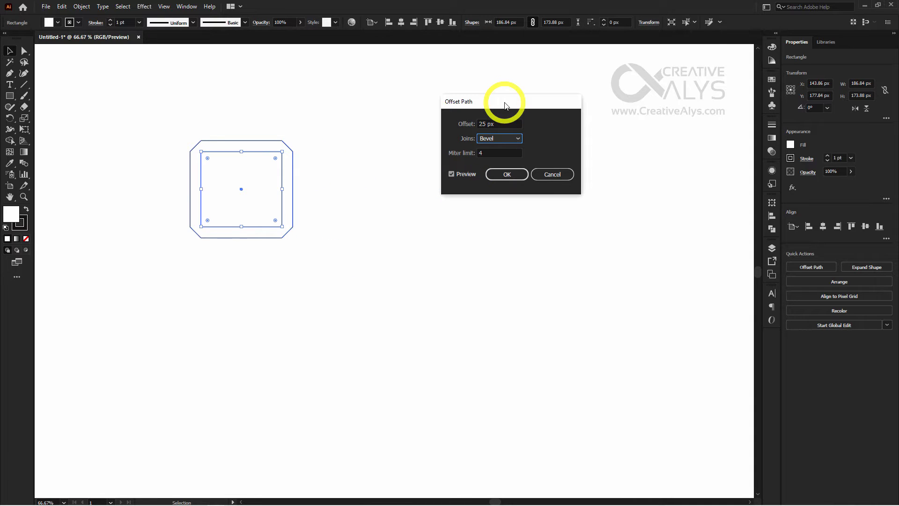
left_click_drag(504, 104, 496, 104)
left_click(499, 173)
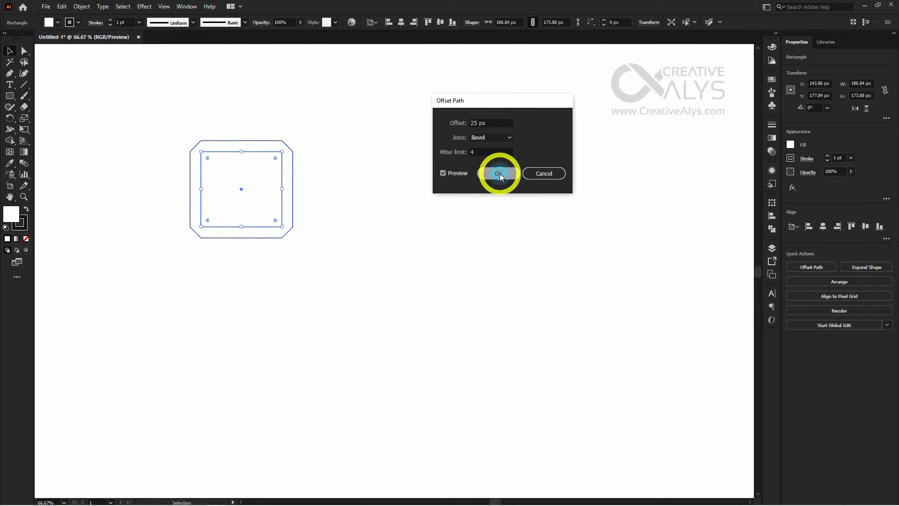
left_click(472, 182)
Move the original rectangle and the beveled outline apart to show they are separate shapes, and undo both moves.
left_click(251, 183)
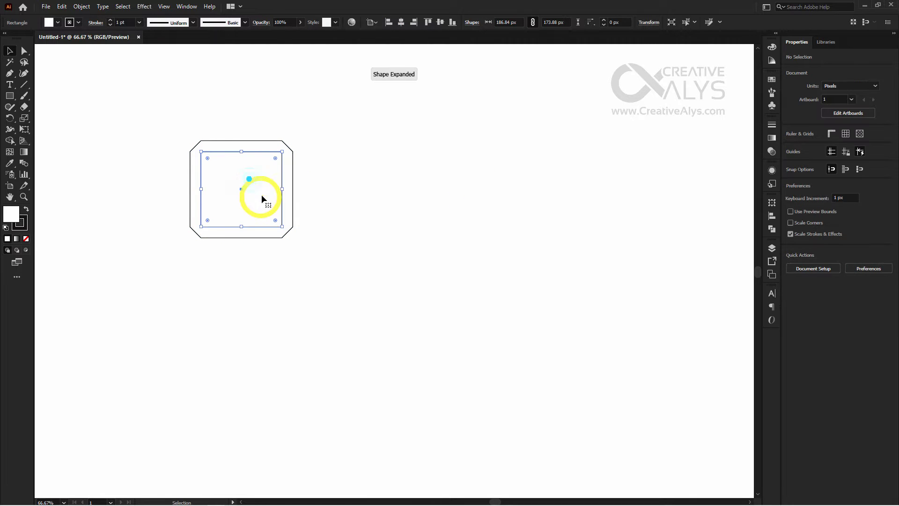
left_click_drag(262, 195, 152, 189)
left_click_drag(263, 185, 396, 169)
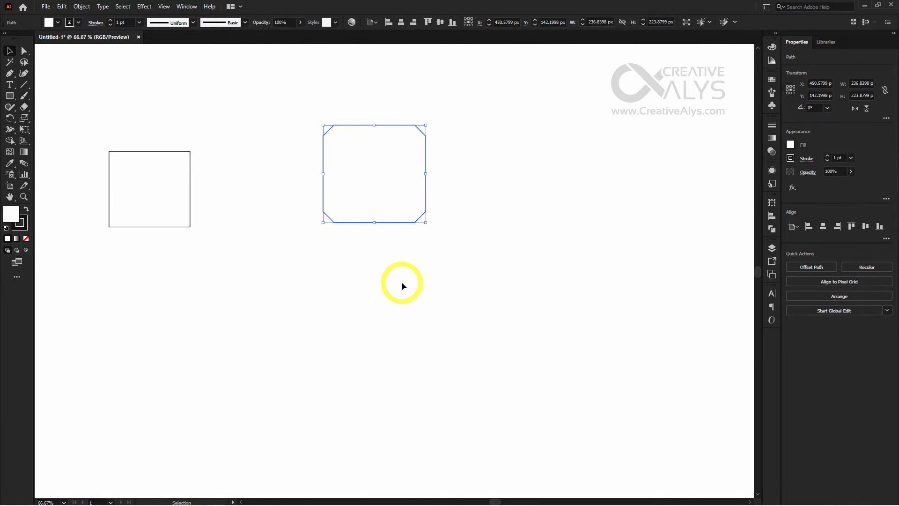
left_click(401, 282)
key("ctrl+z")
key("ctrl+z")
key("a")
left_click(403, 294)
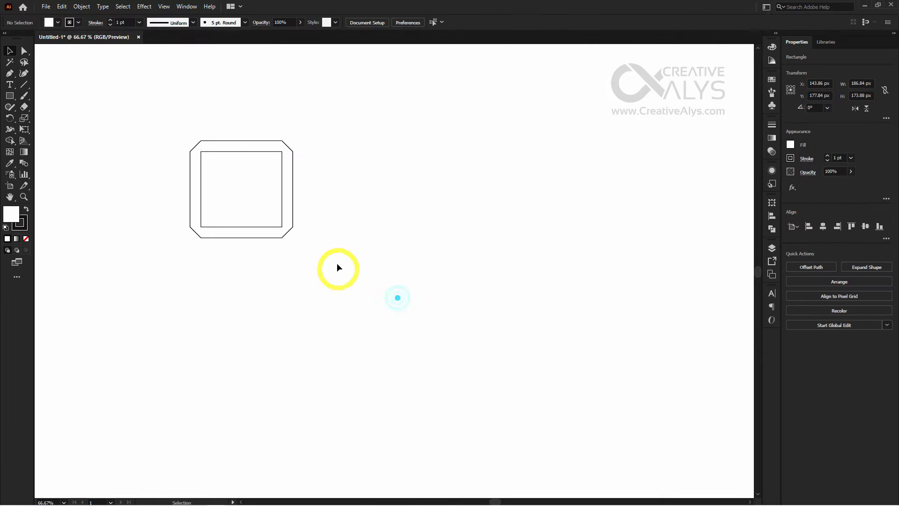
Move the rectangle and its beveled outline together toward the upper-left of the canvas, centred at about X 0, Y 97 px.
key("v")
left_click_drag(337, 263, 159, 138)
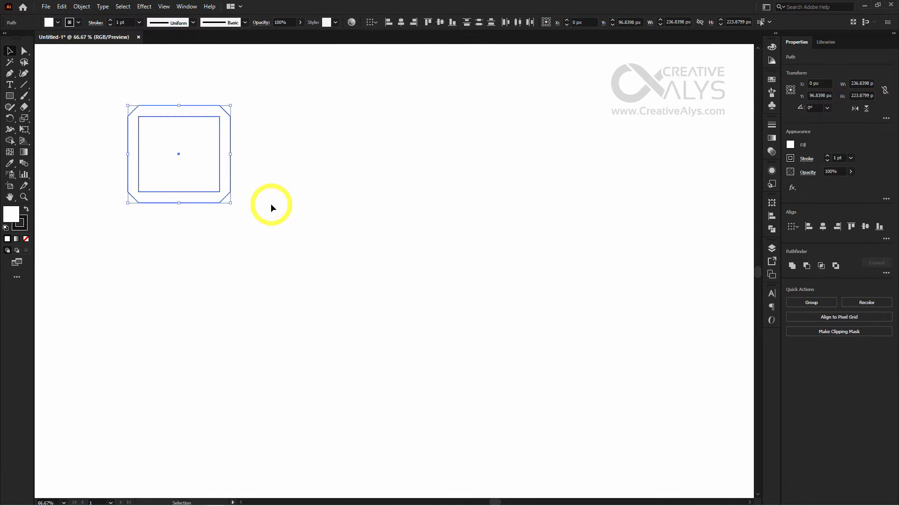
left_click(274, 212)
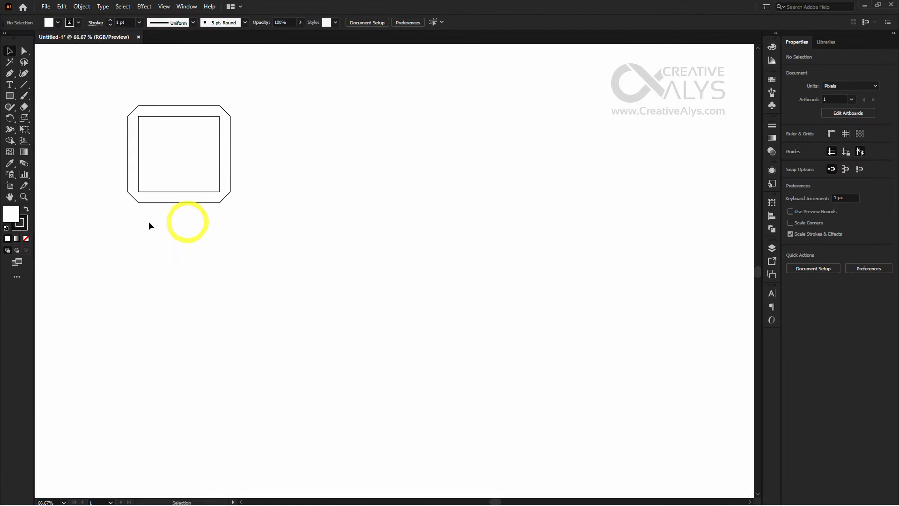
Duplicate the inner rectangle beside the beveled pair and open the Offset Path settings for the copy.
left_click_drag(195, 165, 315, 171)
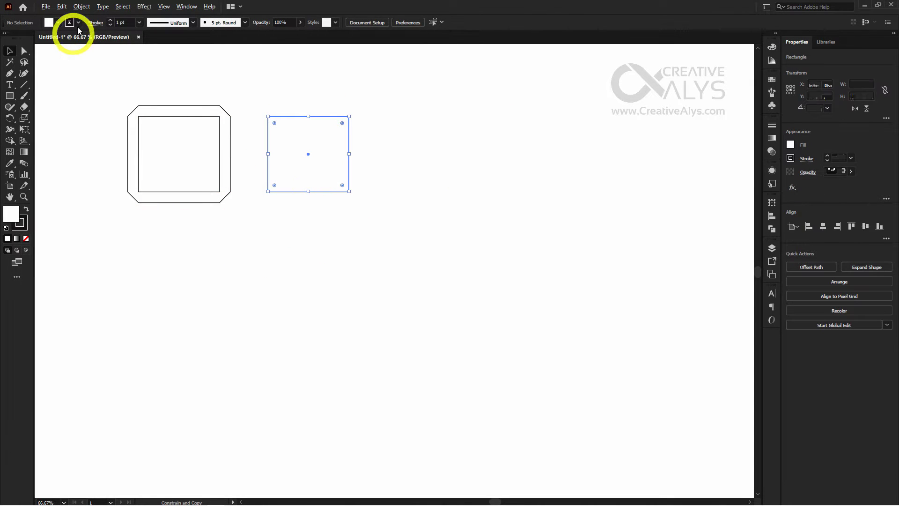
left_click(81, 6)
mouse_move(127, 230)
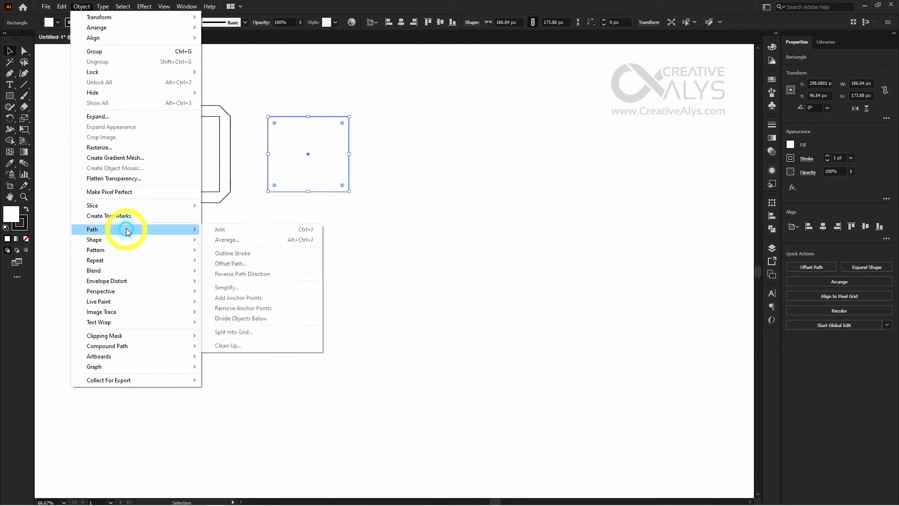
left_click(230, 263)
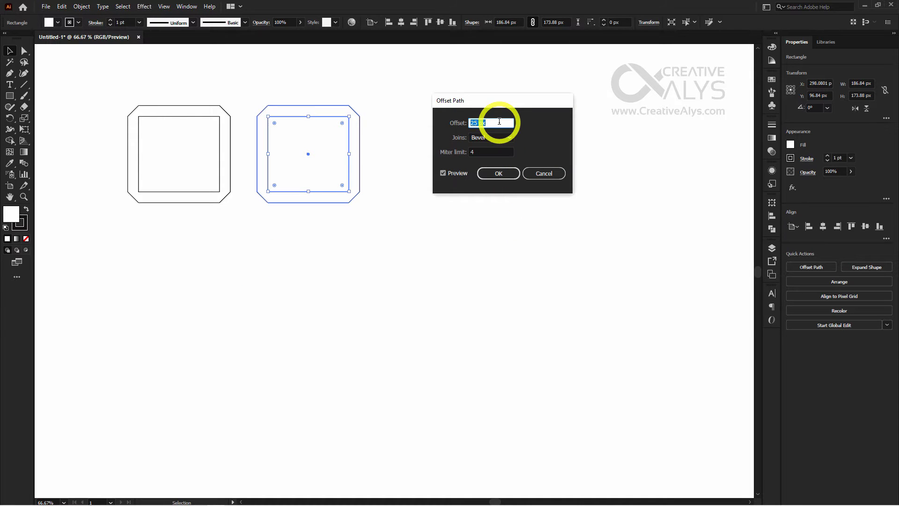
left_click_drag(502, 101, 513, 104)
Increase the second rectangle's path offset gradually to 40 px.
key("Up")
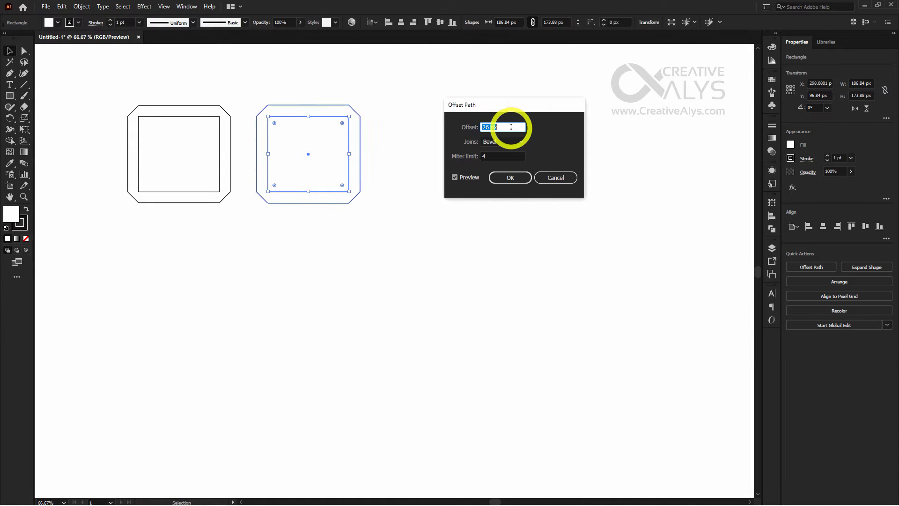
key("Up")
key("Up")
key("Up")
key("Up")
key("Up")
key("Up")
key("Up")
key("Up")
key("Up")
key("Up")
key("Up")
key("Up")
key("Up")
key("Up")
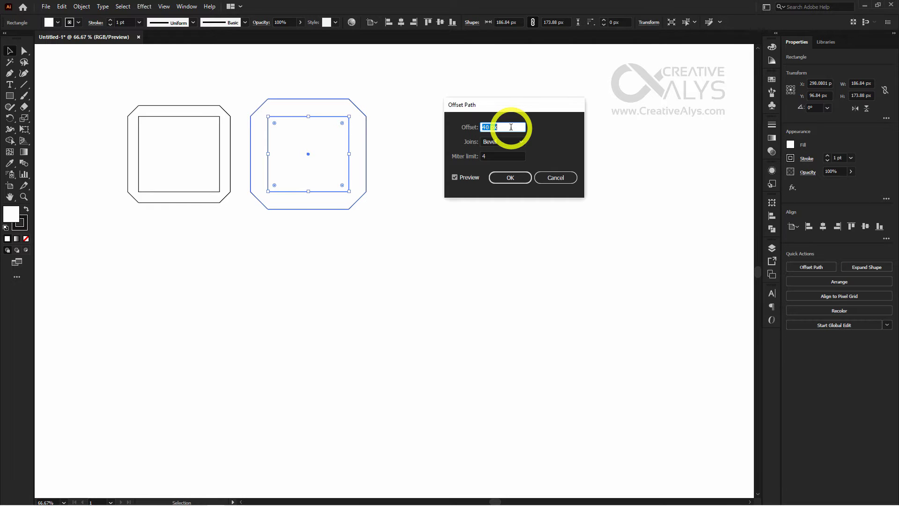
Set the second rectangle's offset joins to Miter and apply the offset.
left_click(511, 141)
left_click(508, 152)
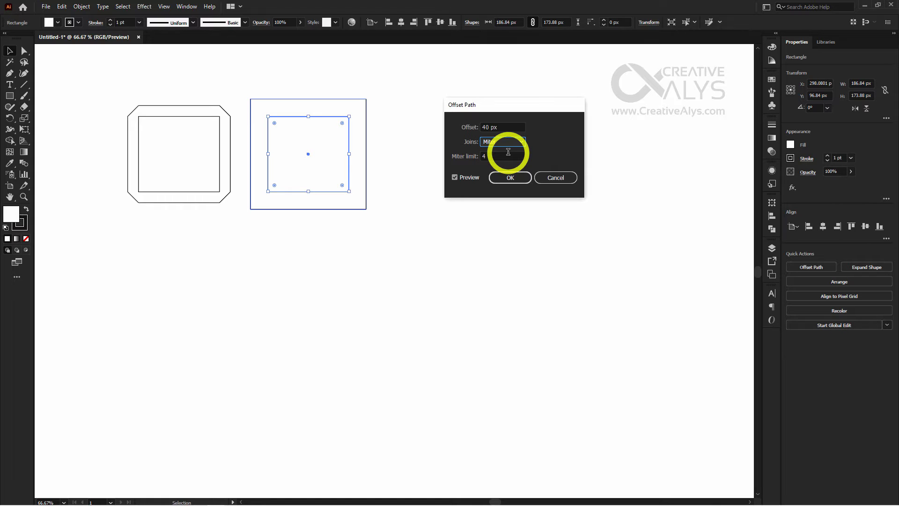
left_click(517, 179)
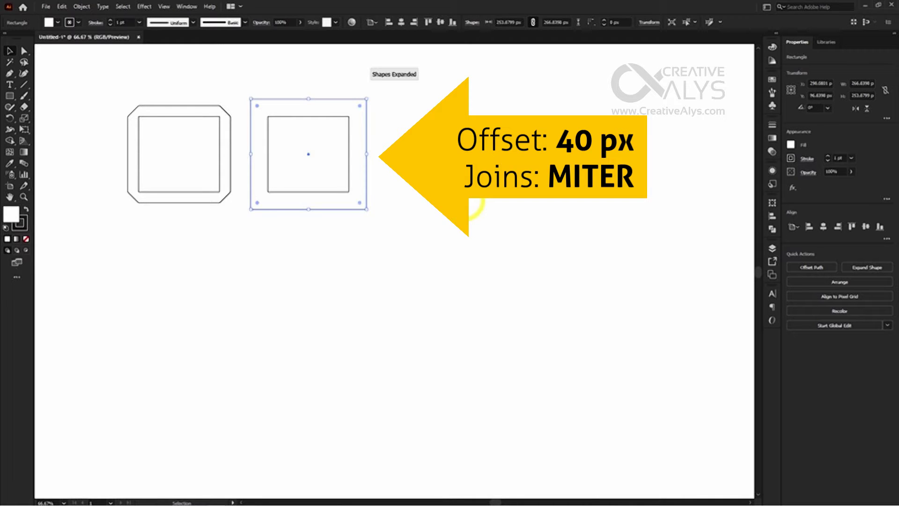
left_click(460, 210)
Duplicate the second inner rectangle farther right, open Offset Path for the copy and move the dialog clear of it.
left_click_drag(321, 169, 460, 168)
left_click(81, 6)
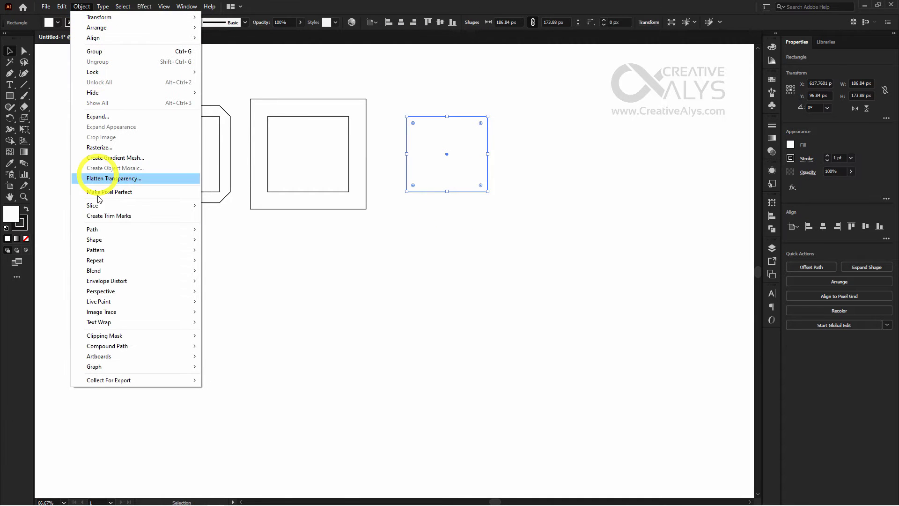
left_click(93, 229)
left_click(231, 263)
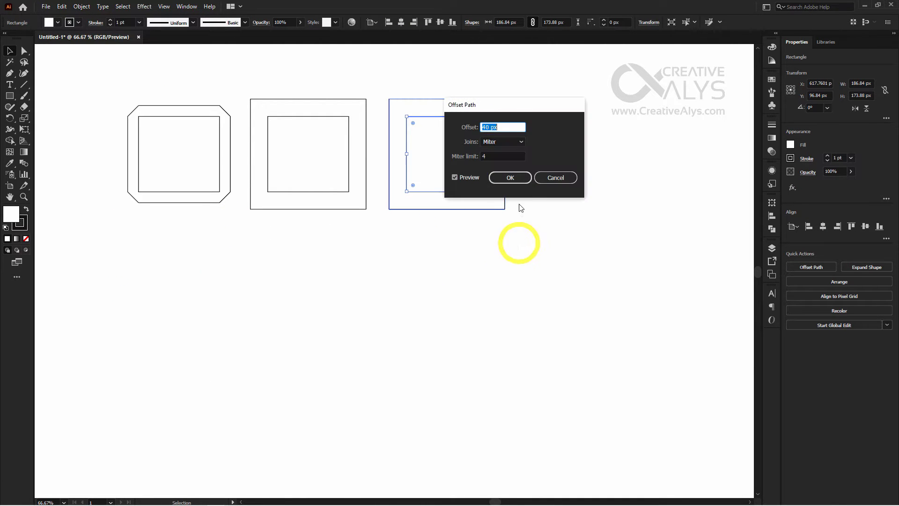
left_click_drag(516, 104, 600, 117)
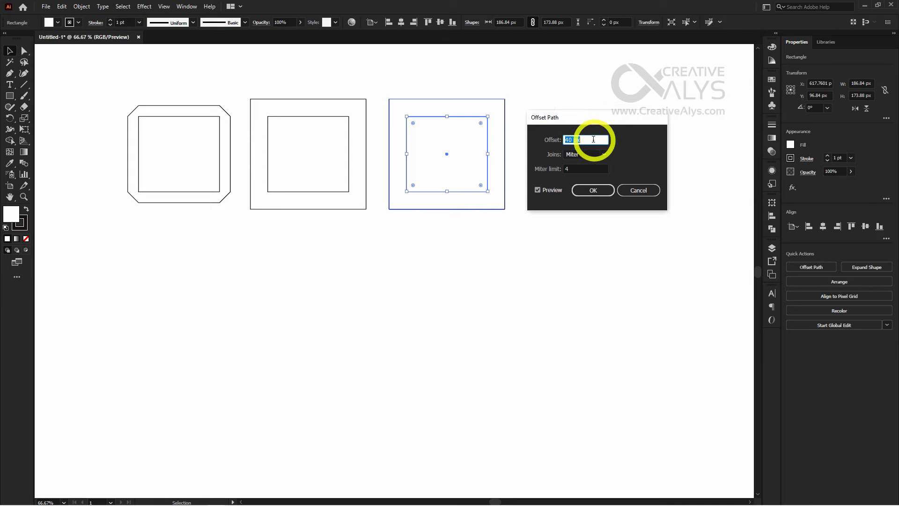
Decrease the third rectangle's path offset gradually to 15 px.
key("Down")
key("Down")
key("Down")
key("Down")
key("Down")
key("Down")
key("Down")
key("Down")
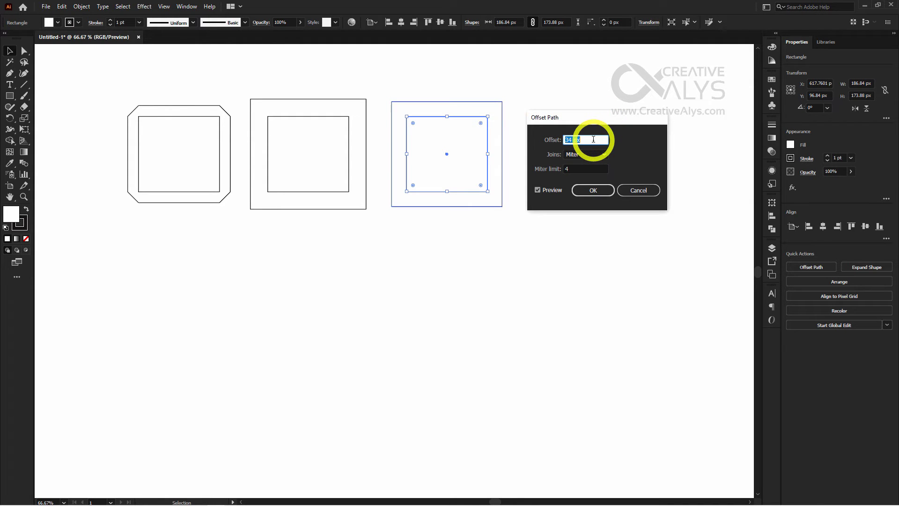
key("Down")
key("Down")
key("Down")
key("Down")
key("Down")
key("Down")
key("Down")
key("Down")
key("Down")
key("Down")
key("Down")
key("Down")
key("Down")
key("Down")
key("Down")
key("Down")
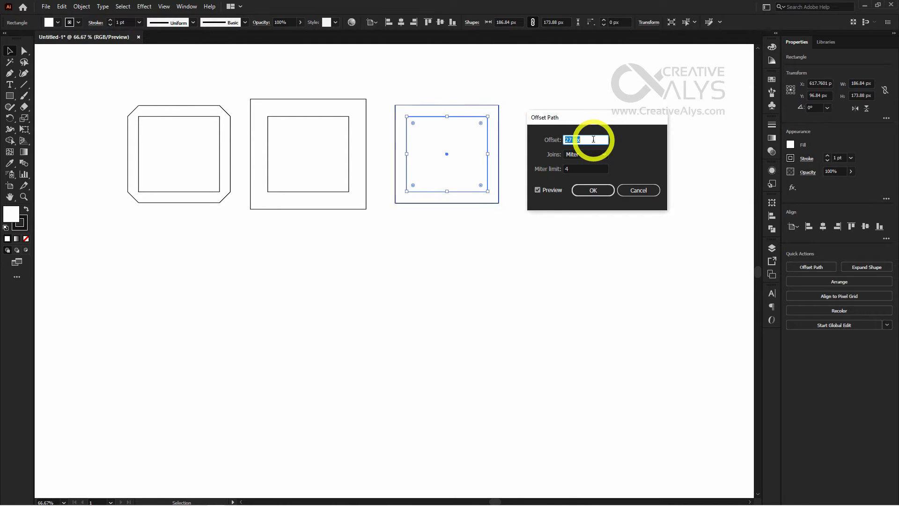
key("Down")
key("Down")
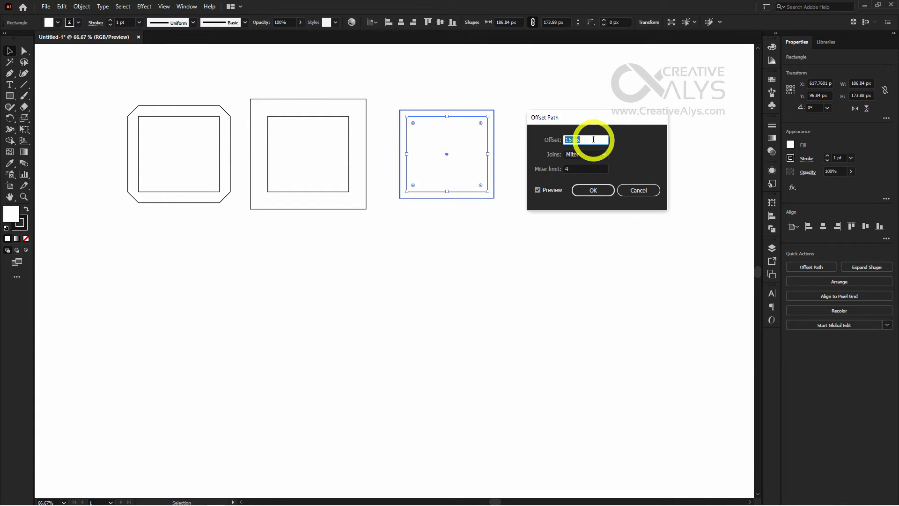
Set the third rectangle's offset joins to Round and apply the offset.
left_click(583, 154)
left_click(584, 176)
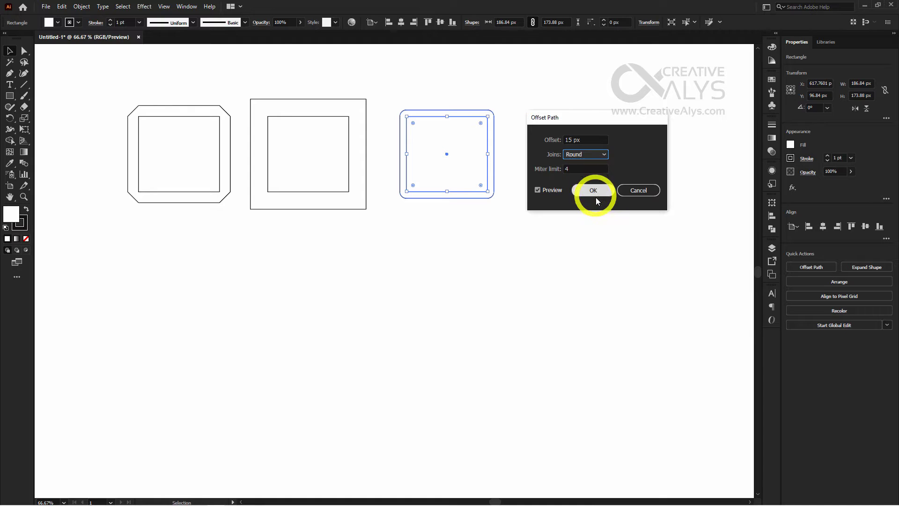
left_click(593, 190)
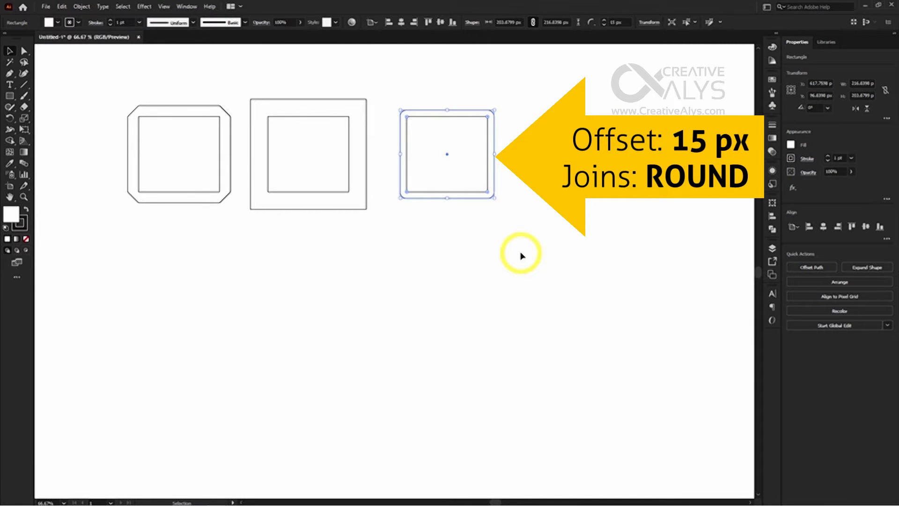
left_click(494, 271)
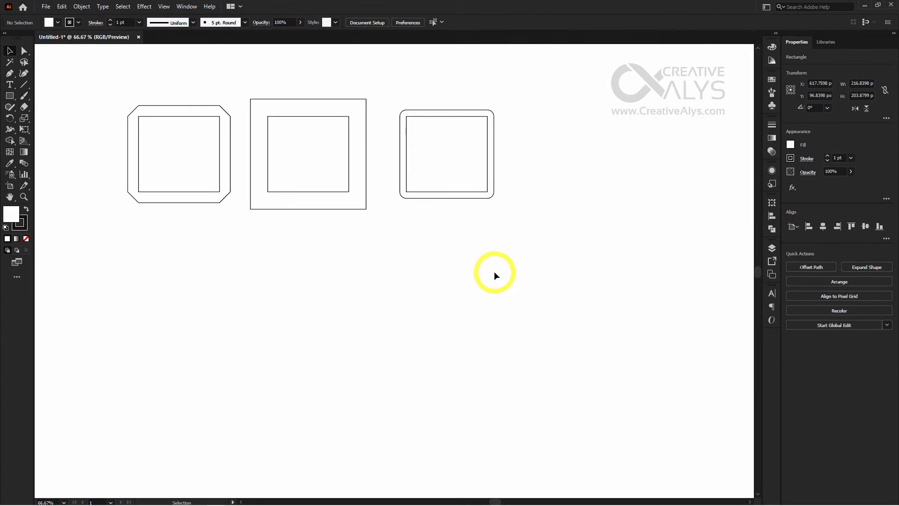
Duplicate the third inner rectangle to its right, open Offset Path for the copy and uncover the shape.
left_click_drag(462, 181, 584, 181)
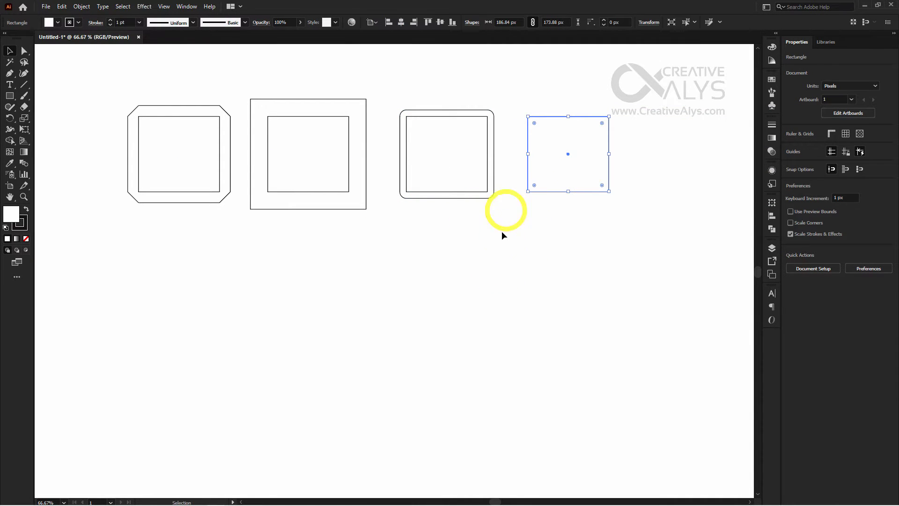
left_click(81, 6)
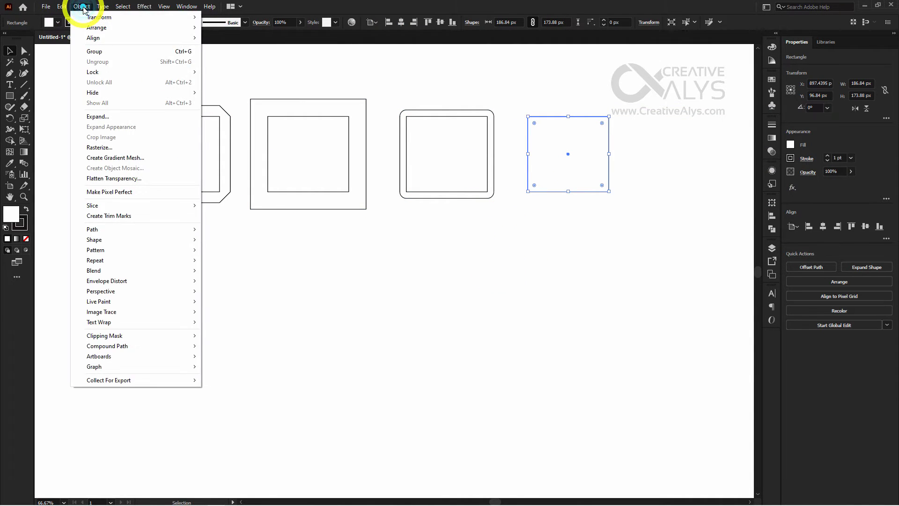
mouse_move(120, 229)
left_click(235, 261)
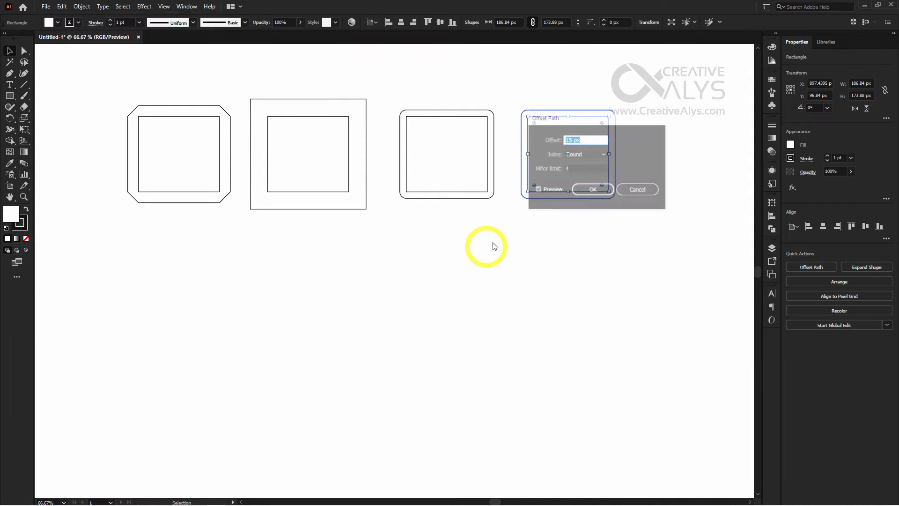
left_click_drag(601, 121, 693, 120)
Decrease the fourth rectangle's path offset gradually into negative values down to -29 px.
scroll(678, 138, "down", 13)
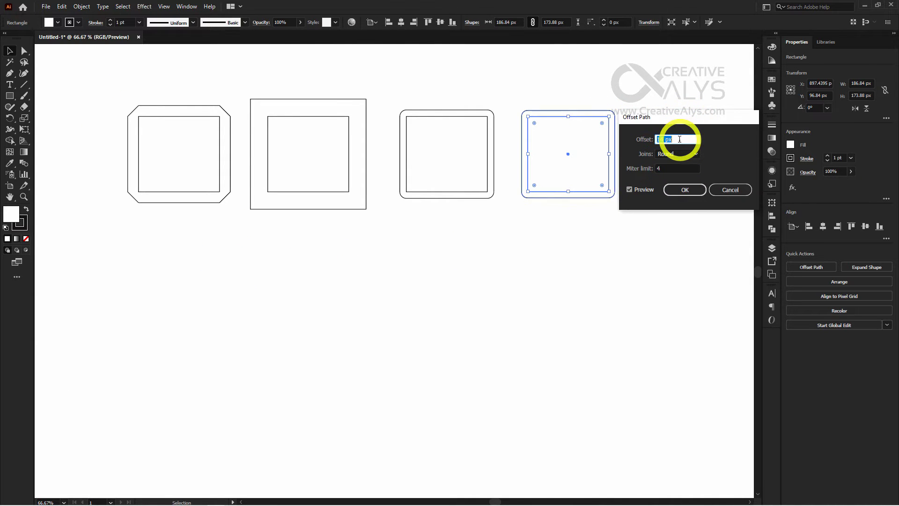
scroll(678, 139, "down", 11)
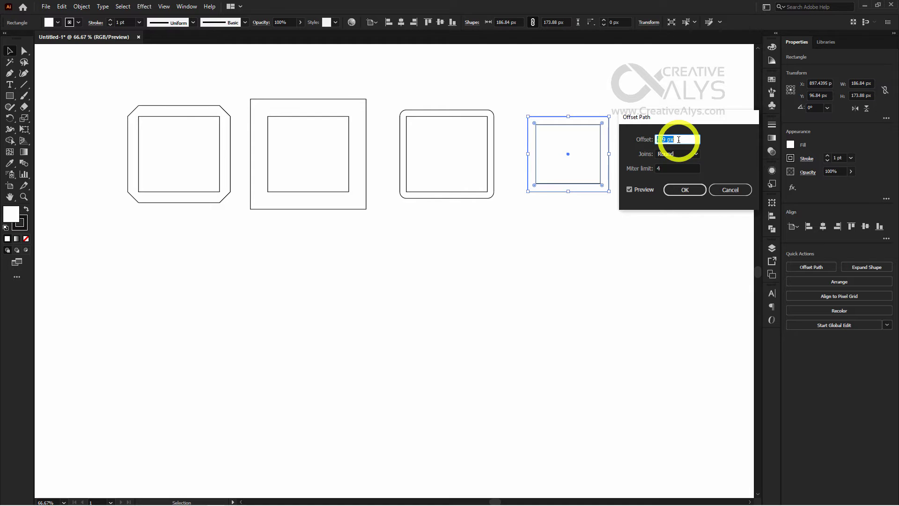
scroll(679, 139, "down", 7)
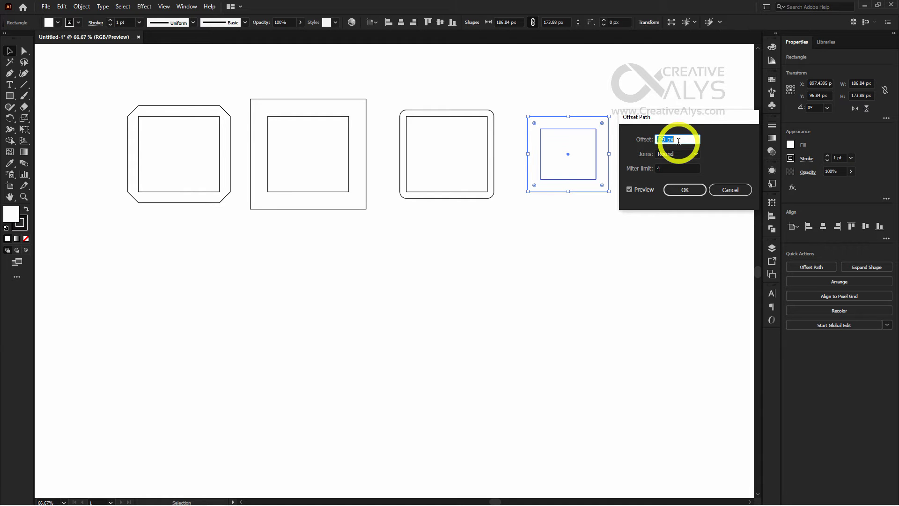
Compare Miter and Bevel joins on the fourth rectangle's inward offset, ending on Miter.
left_click(681, 155)
left_click(678, 164)
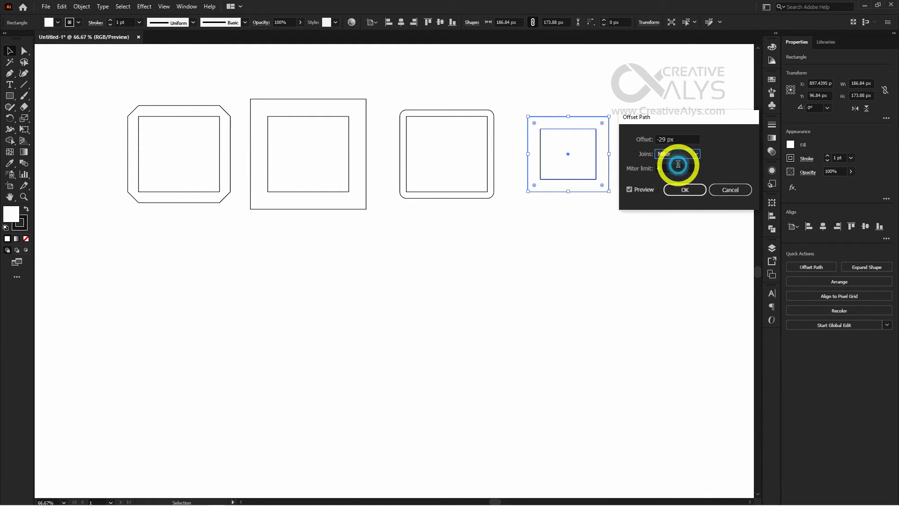
left_click(687, 156)
left_click(680, 166)
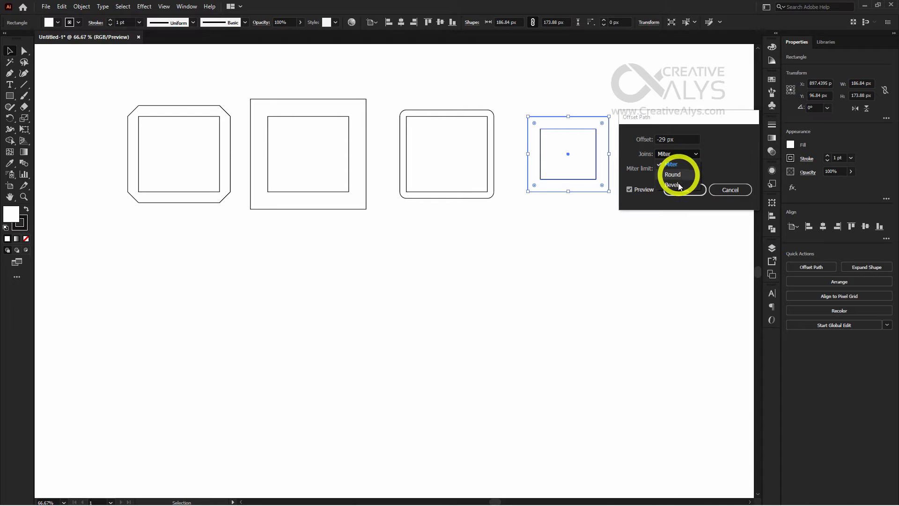
left_click(678, 190)
left_click(681, 154)
left_click(674, 184)
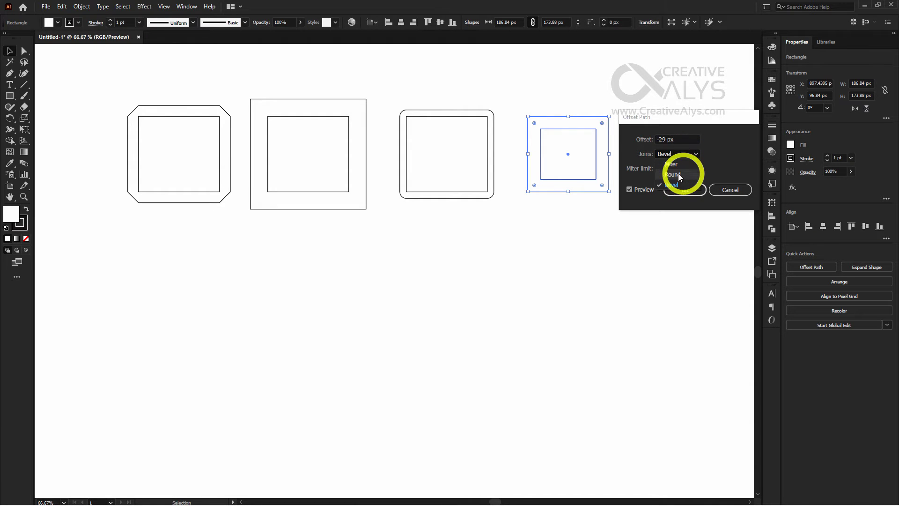
left_click(678, 154)
left_click(677, 165)
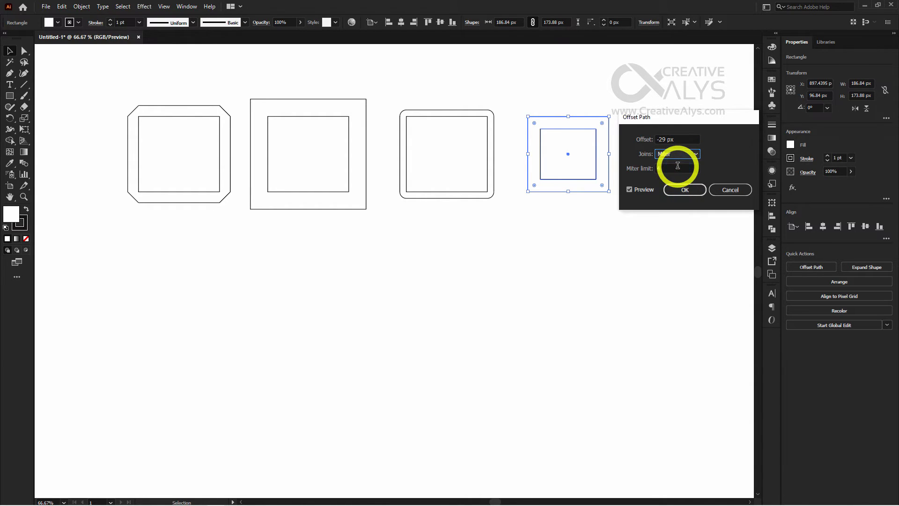
Set the fourth rectangle's path offset to -25 px, apply it and deselect the result.
scroll(678, 136, "up", 1)
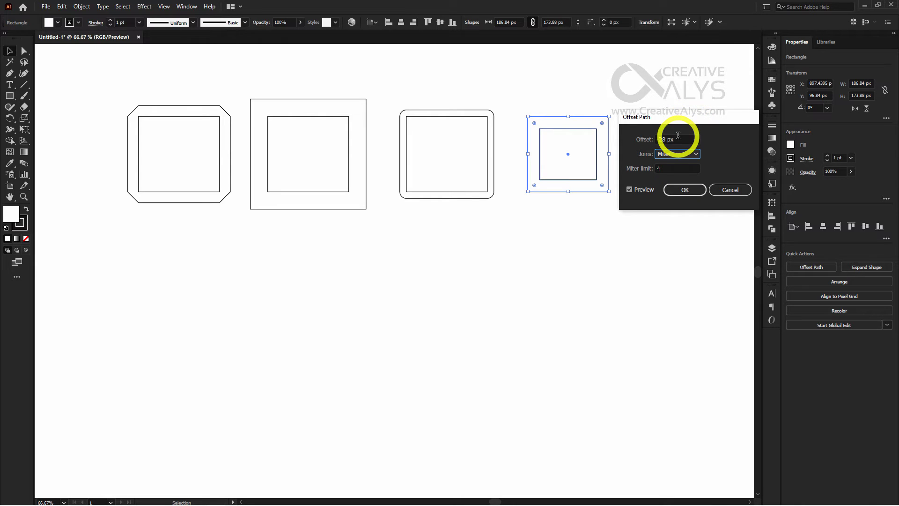
scroll(679, 137, "up", 5)
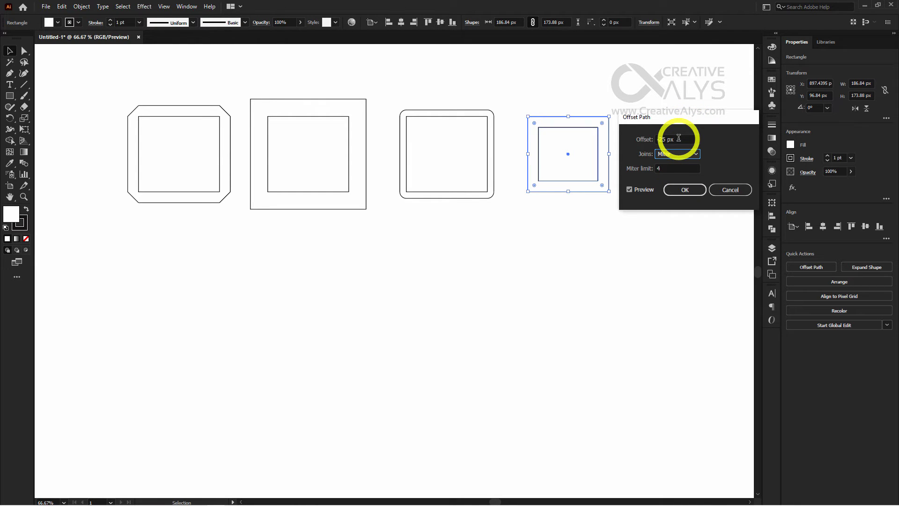
left_click_drag(689, 121, 695, 112)
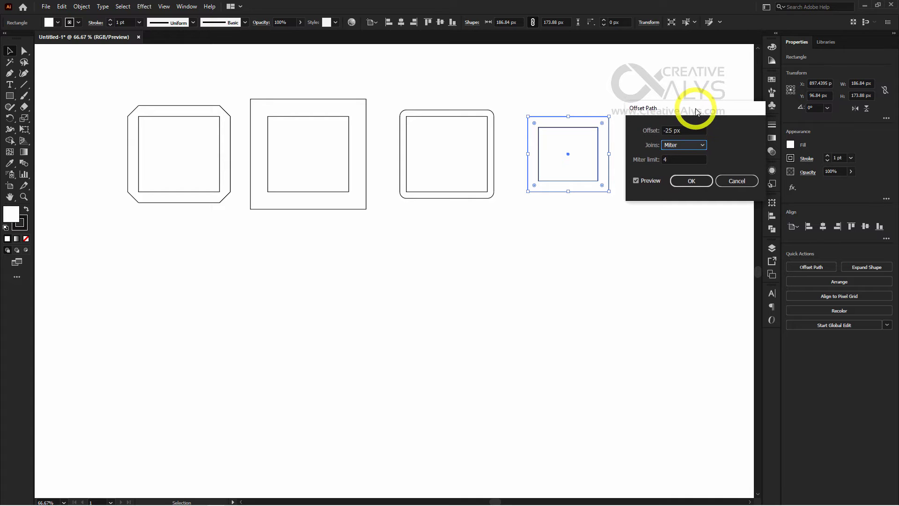
left_click(691, 181)
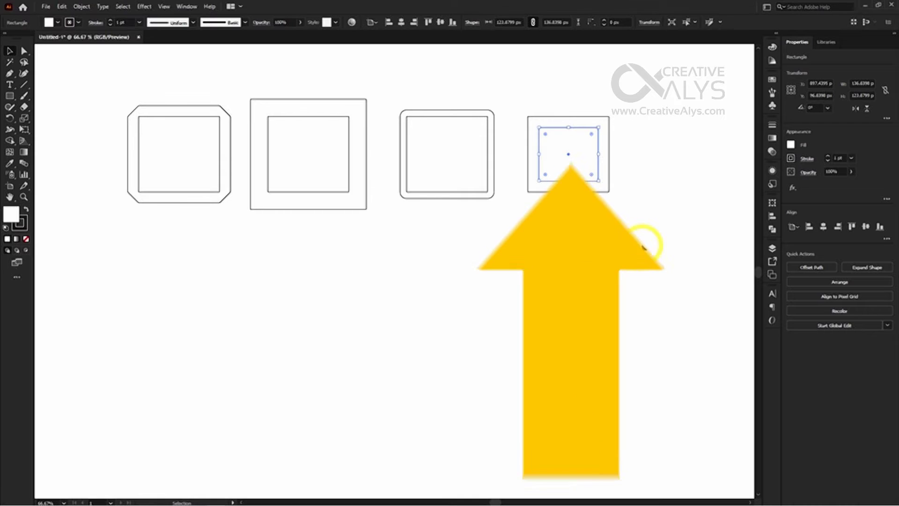
left_click(643, 243)
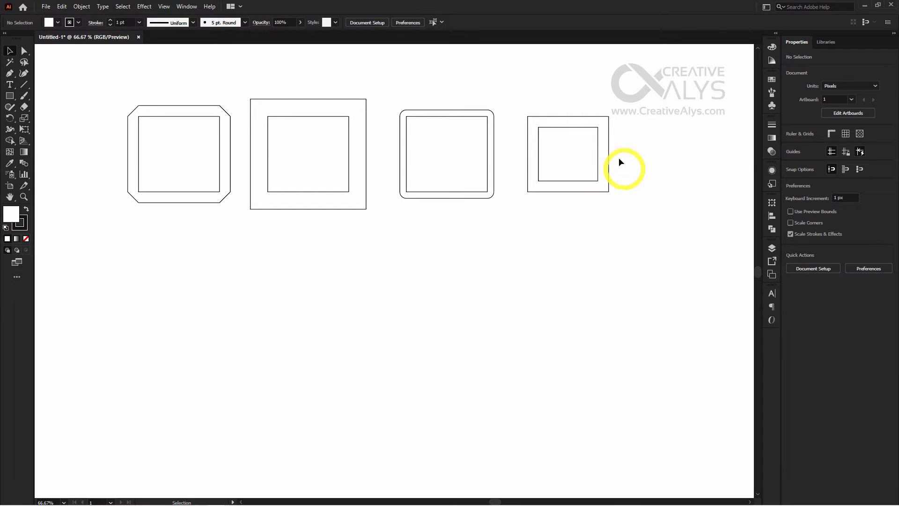
Select the four original rectangles together and fill them with the red swatch.
left_click(609, 148)
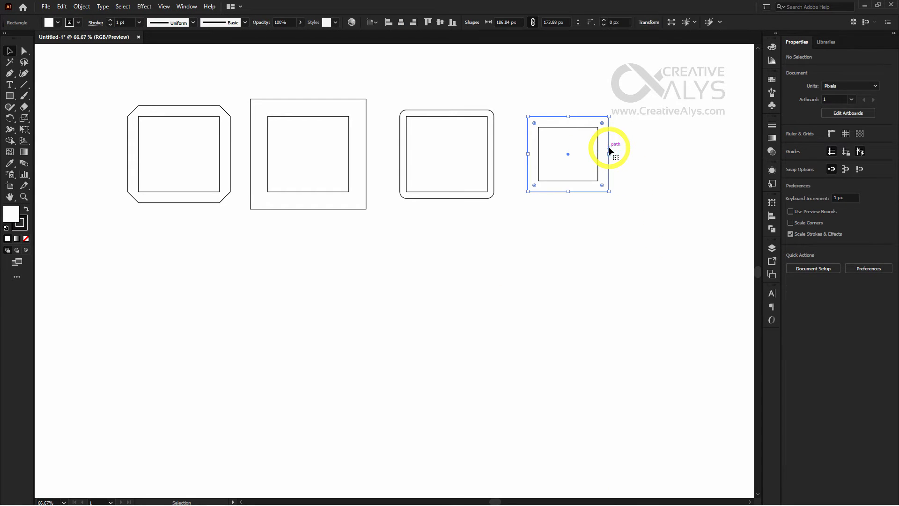
left_click(487, 145)
left_click(488, 262)
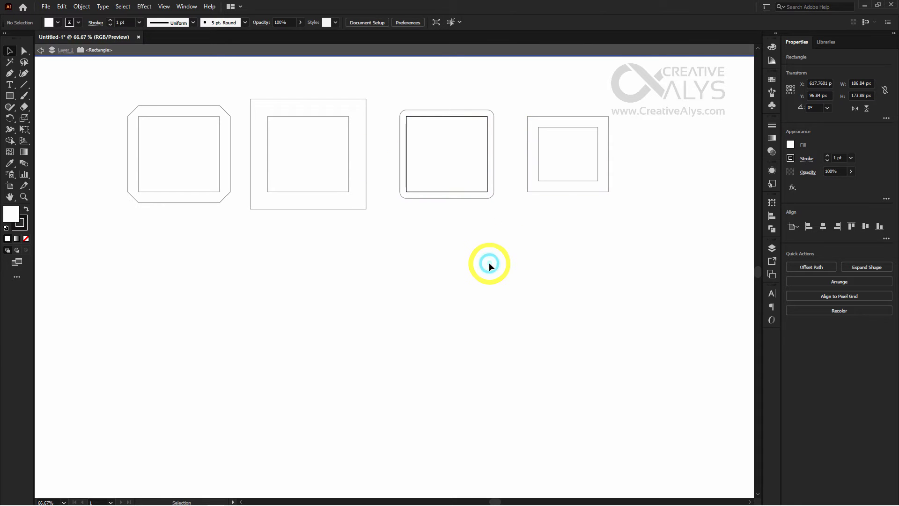
left_click(487, 155)
left_click(609, 151, "shift")
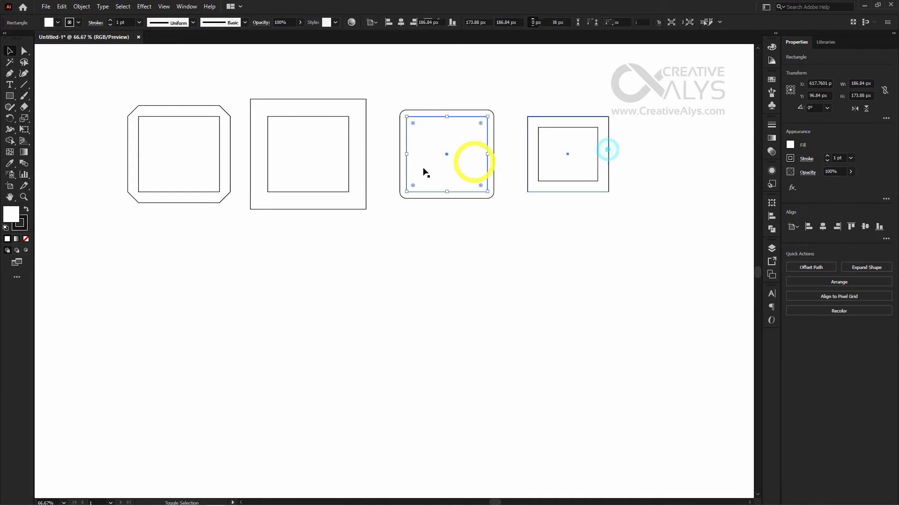
left_click(349, 155, "shift")
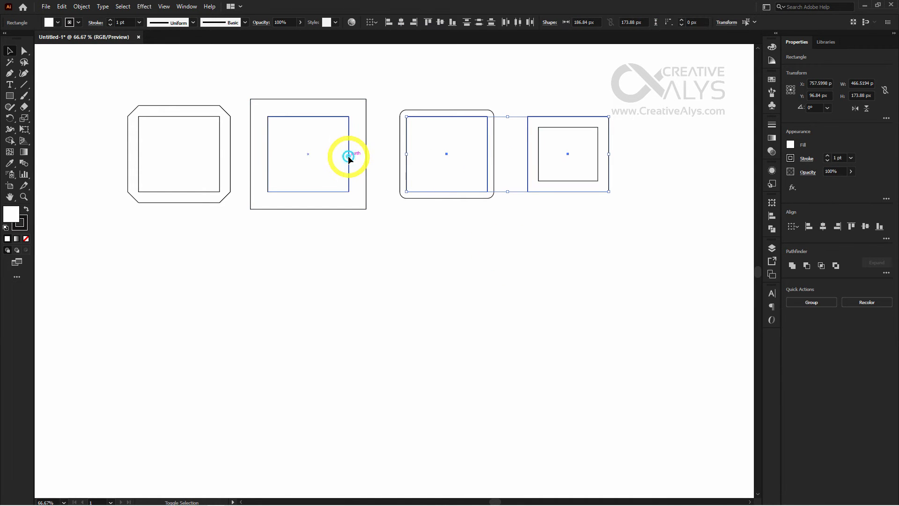
left_click(219, 155, "shift")
left_click(771, 79)
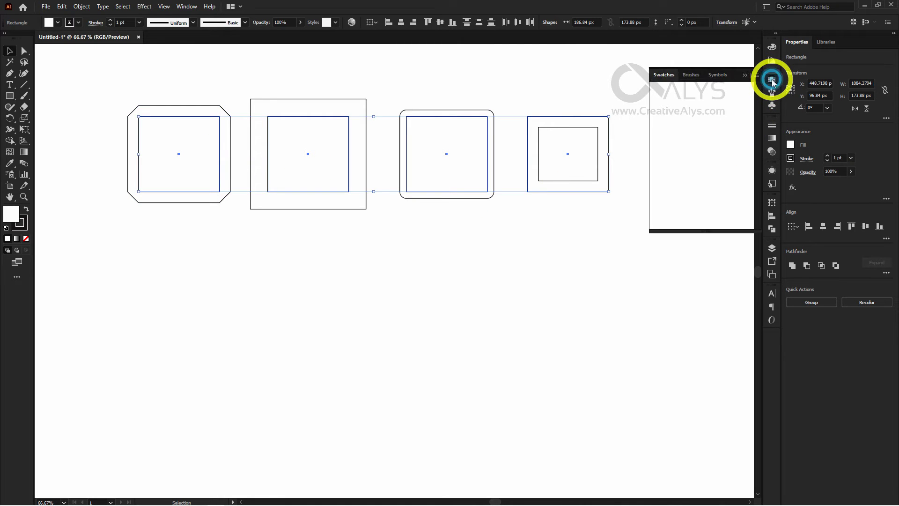
left_click(694, 106)
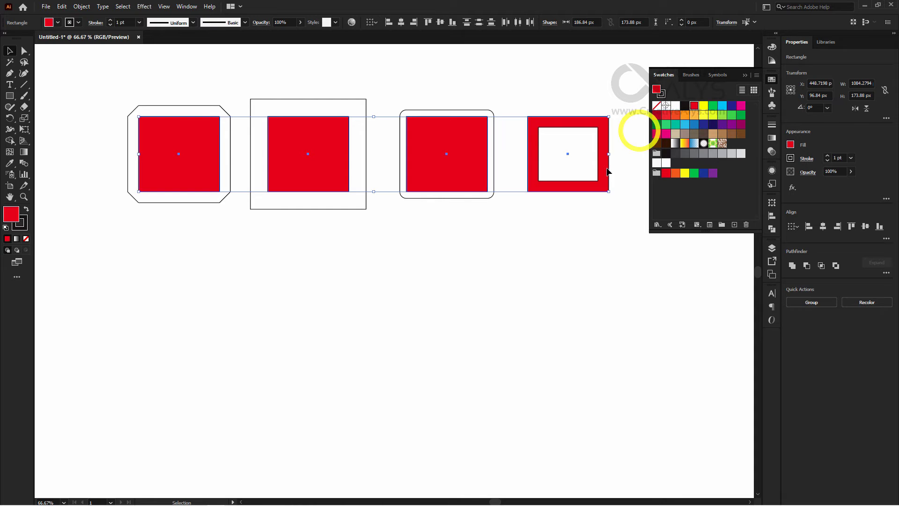
left_click(591, 248)
Select the four offset shapes together and fill them with the yellow-green swatch C=20 M=0 Y=100 K=0.
left_click(563, 159)
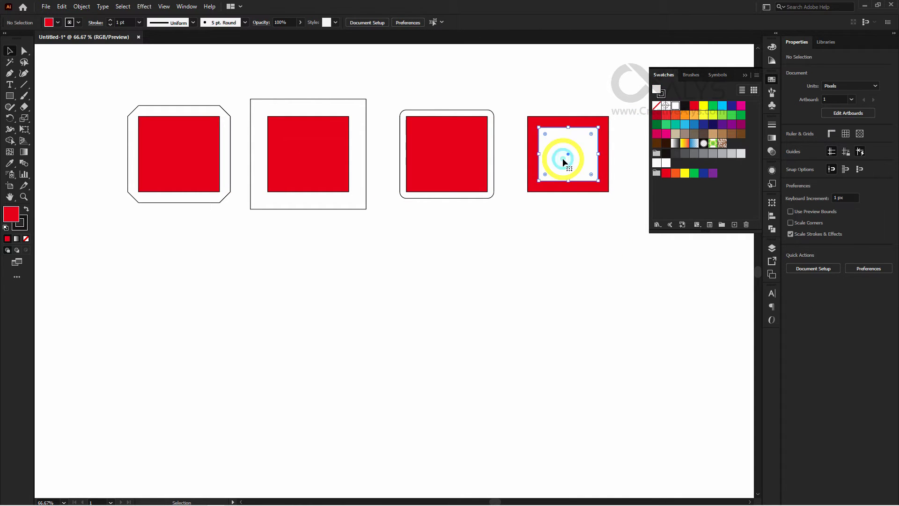
left_click(461, 114, "shift")
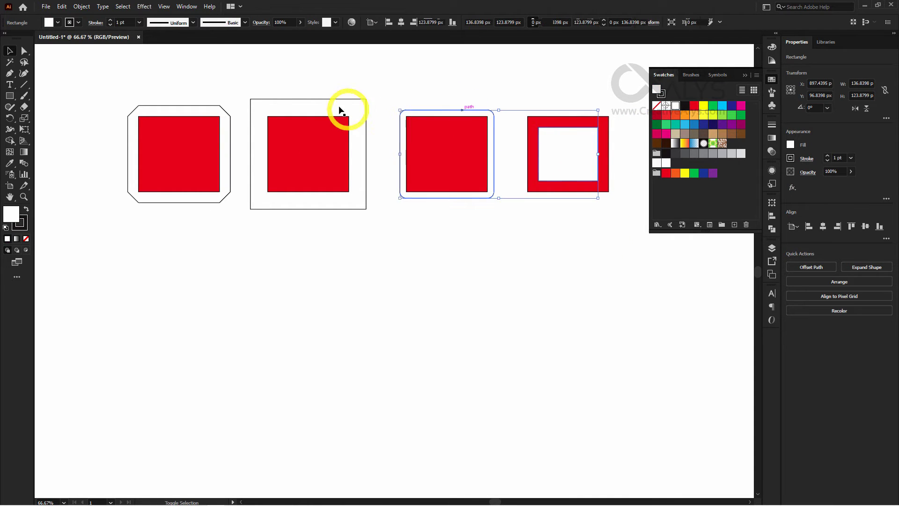
left_click(331, 100, "shift")
left_click(206, 108, "shift")
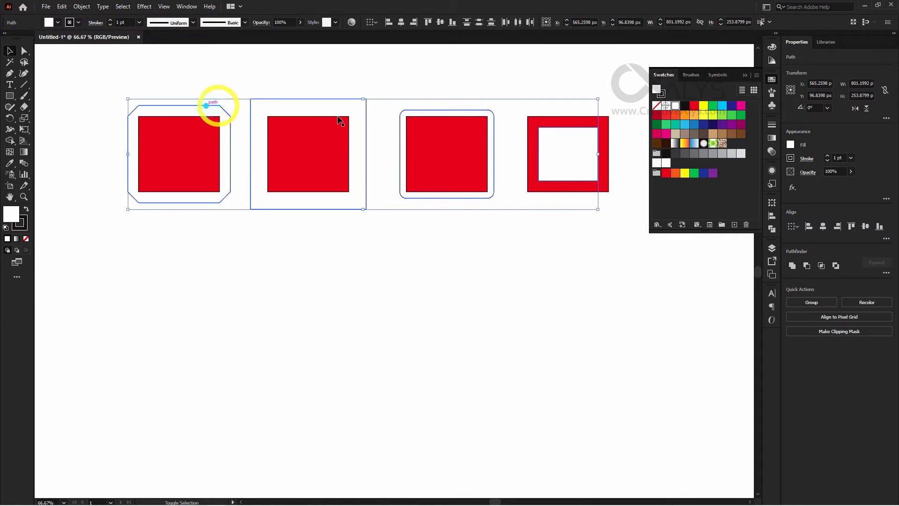
left_click(712, 116)
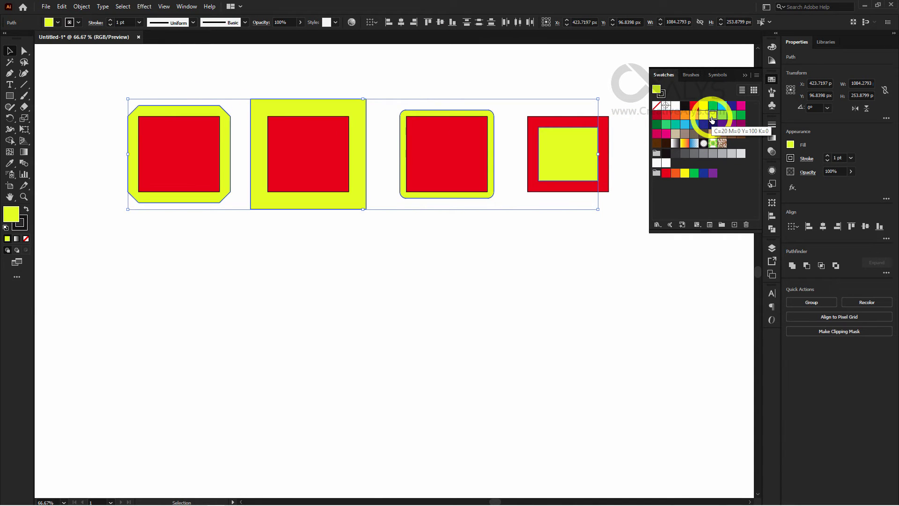
left_click(772, 79)
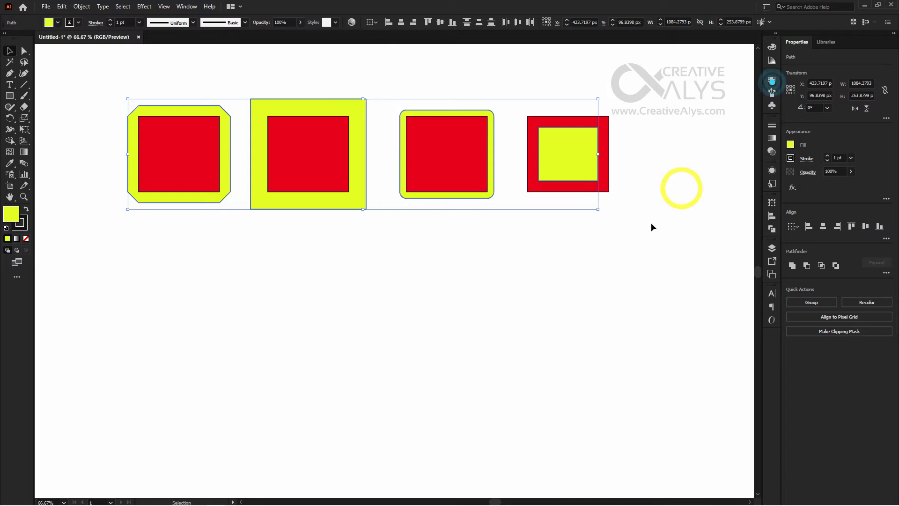
left_click(628, 246)
Draw a five-pointed star about 277 px wide and 263 px high below the first rectangle.
mouse_move(554, 267)
left_mouse_down()
mouse_move(573, 268)
mouse_move(548, 272)
left_mouse_up()
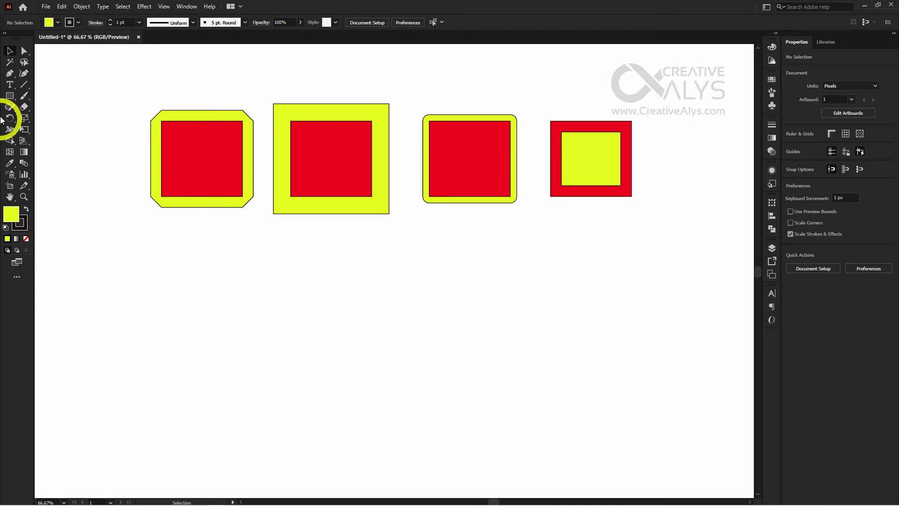
left_click(10, 97)
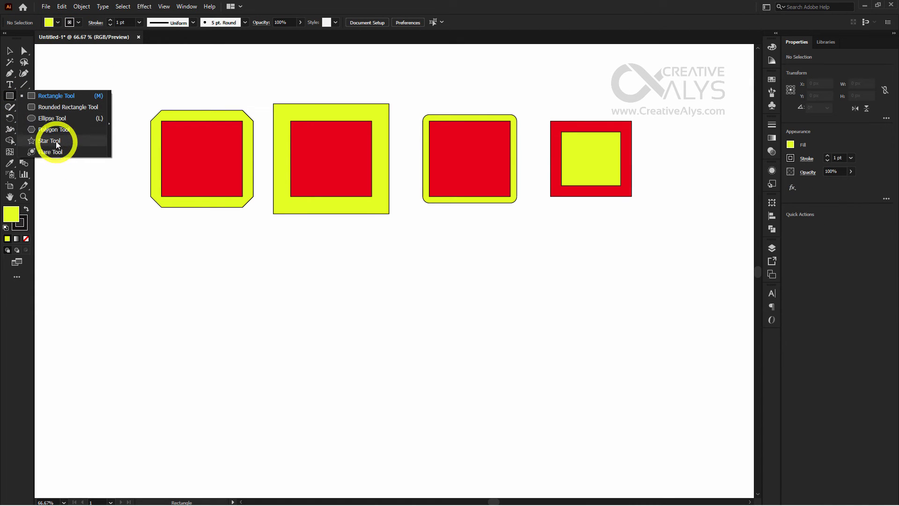
left_click(55, 140)
left_click_drag(203, 324, 244, 366)
key("v")
left_click_drag(215, 330, 214, 334)
Copy the red fill of the first rectangle onto the star with the Eyedropper.
key("i")
left_click(202, 163)
key("v")
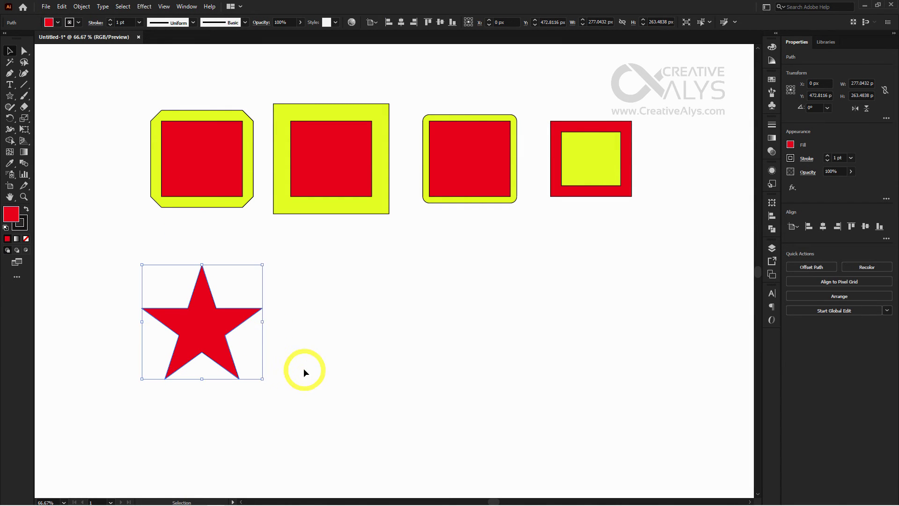
left_click(304, 368)
Offset the star's path by 25 px with Bevel joins.
left_click(201, 318)
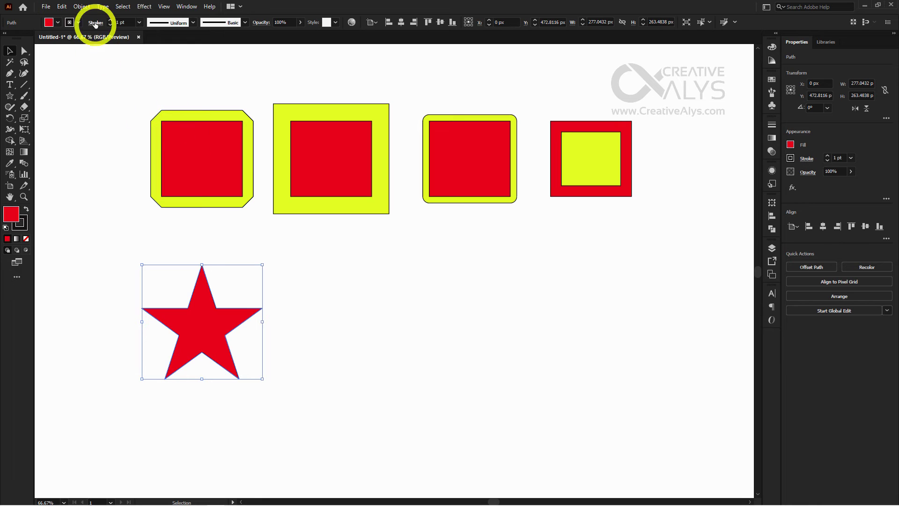
left_click(81, 6)
mouse_move(140, 228)
left_click(241, 263)
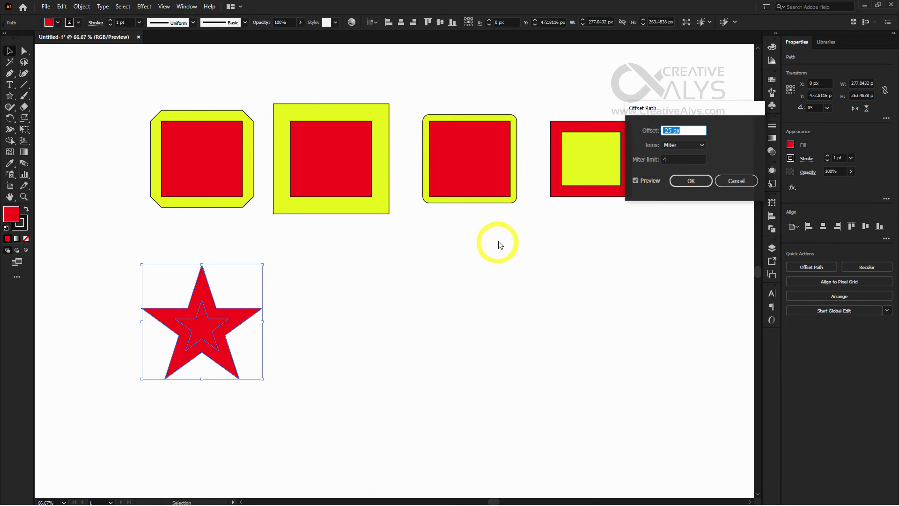
type("2")
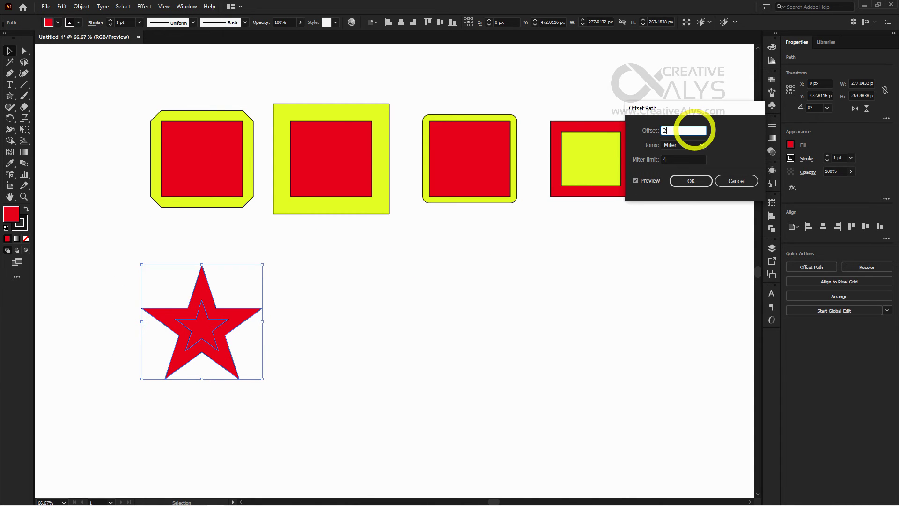
type("5")
key("Tab")
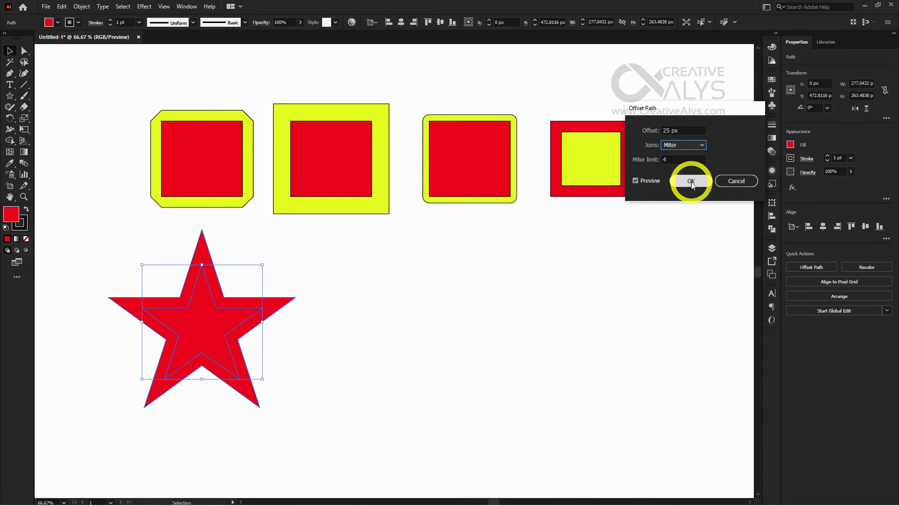
left_click(691, 144)
left_click(686, 178)
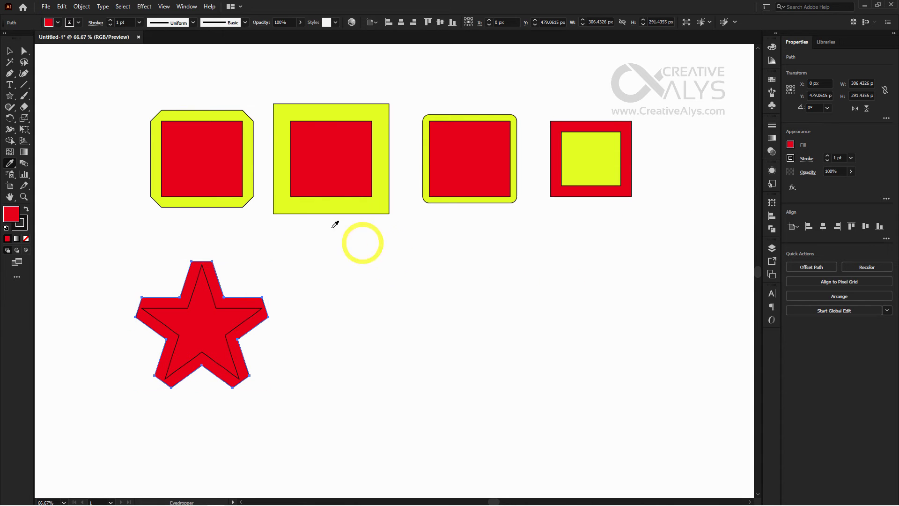
Copy the yellow-green fill of the first rectangle's offset shape onto the star's offset shape and deselect it.
key("i")
left_click(253, 167)
key("v")
left_click(345, 347)
Duplicate the red inner star to its right and open Offset Path for the copy.
left_click_drag(196, 325, 357, 329)
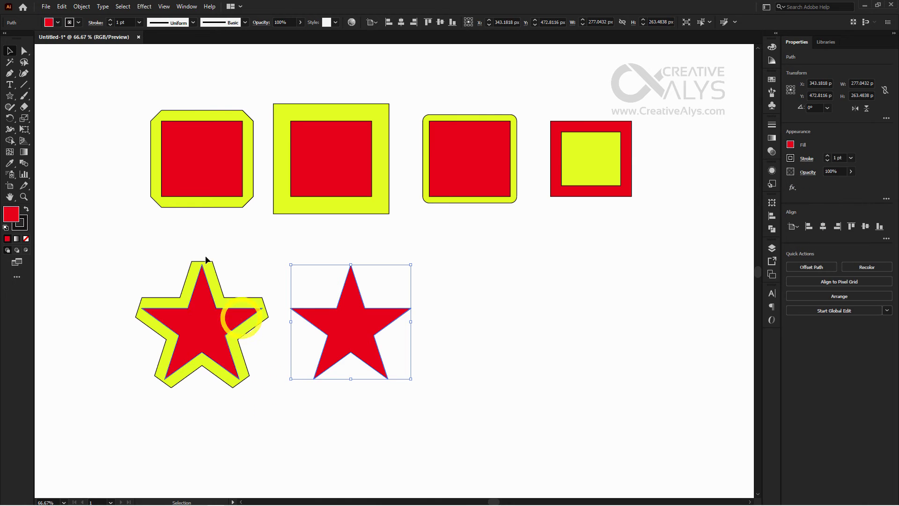
left_click(78, 6)
mouse_move(110, 237)
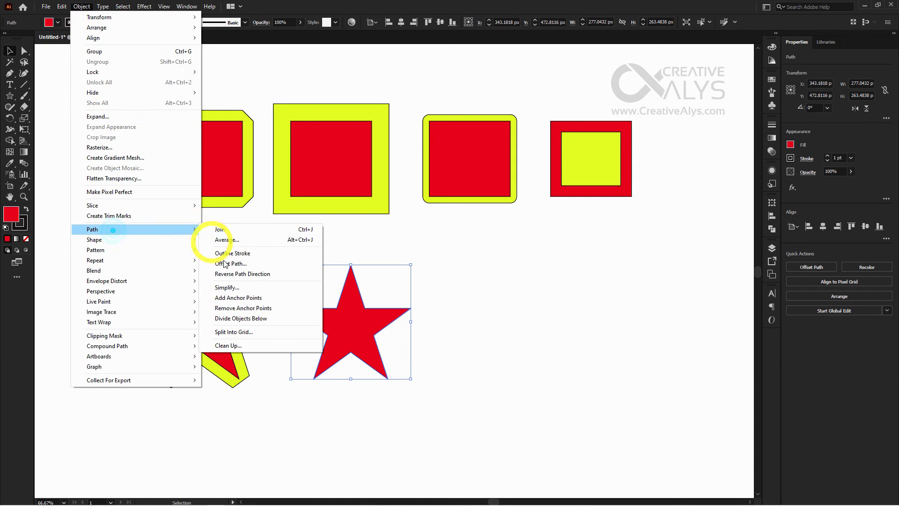
left_click(239, 263)
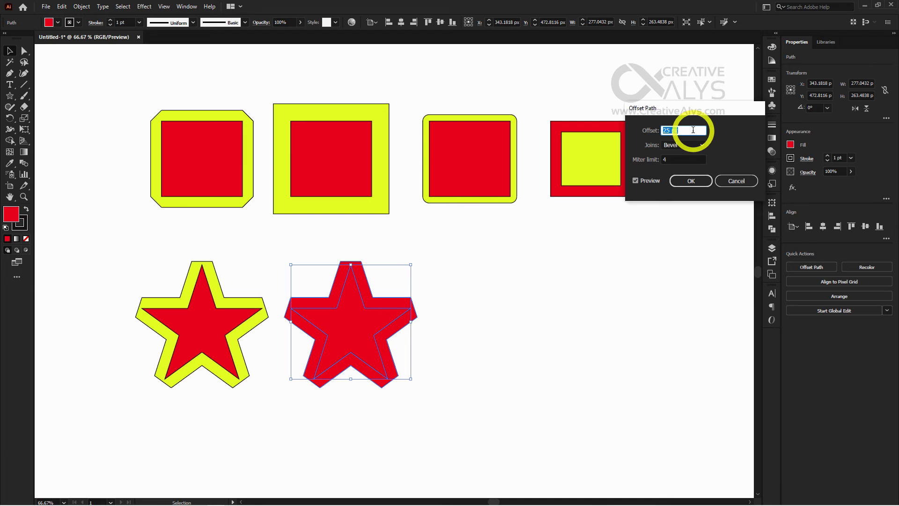
Offset the second star's path by 40 px with Miter joins.
type("40")
key("Tab")
left_click(686, 145)
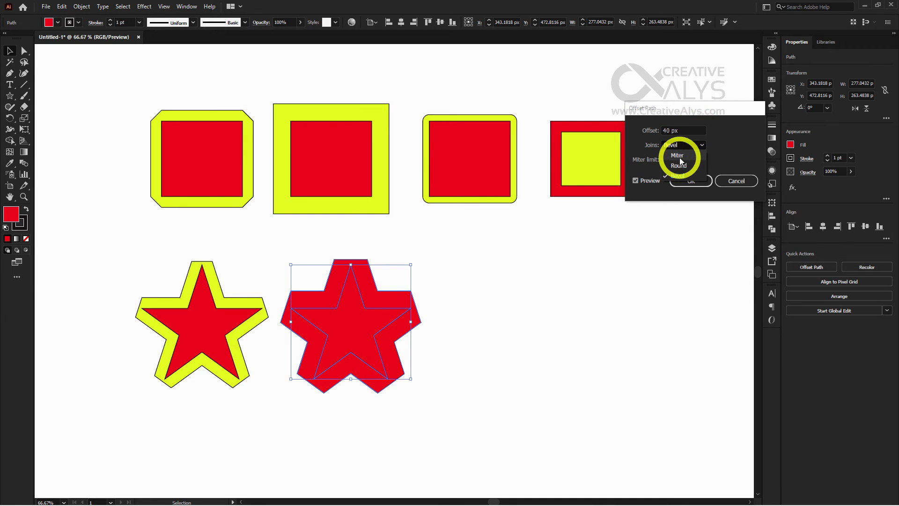
left_click(679, 156)
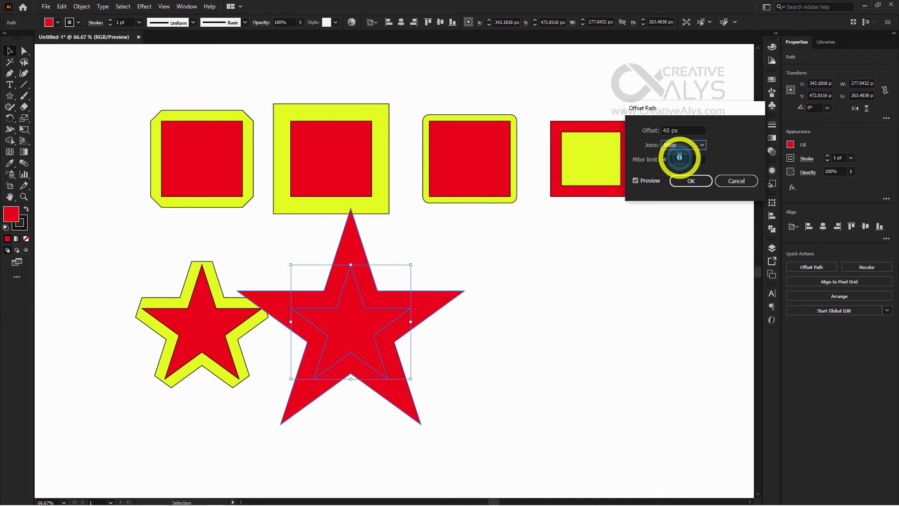
left_click(688, 184)
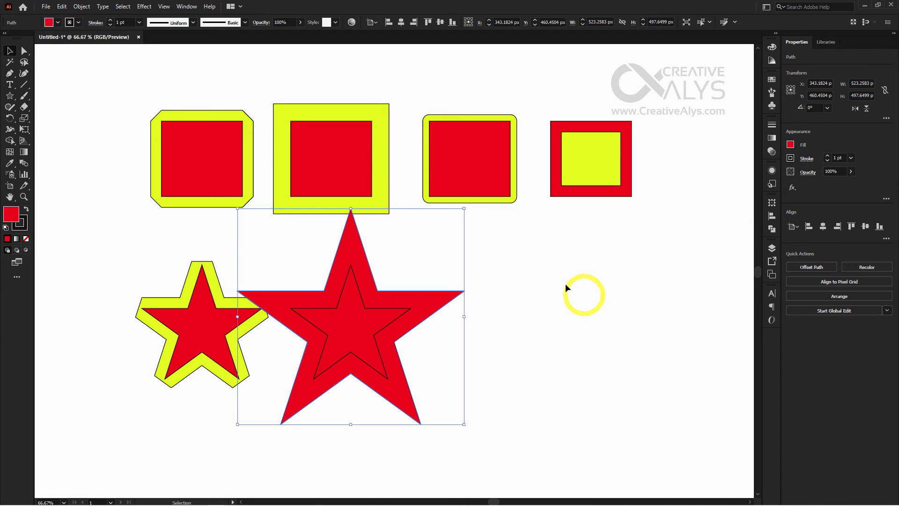
Copy the yellow-green fill of the second rectangle's offset shape onto the second star's offset shape and deselect it.
key("i")
left_click(386, 152)
key("v")
left_click(538, 358)
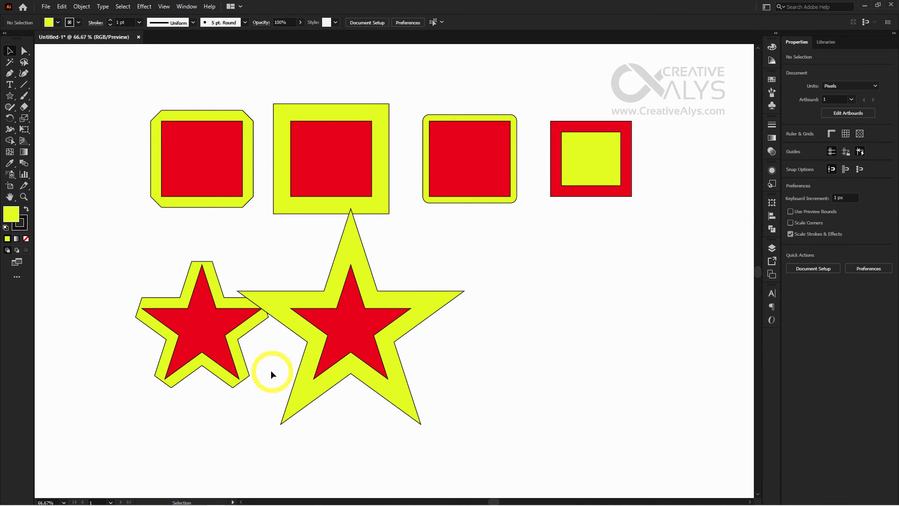
Space the first two offset stars apart and duplicate the red inner star to the right of the second one.
left_click_drag(192, 331, 141, 331)
left_click_drag(345, 322, 504, 346)
left_click(466, 364)
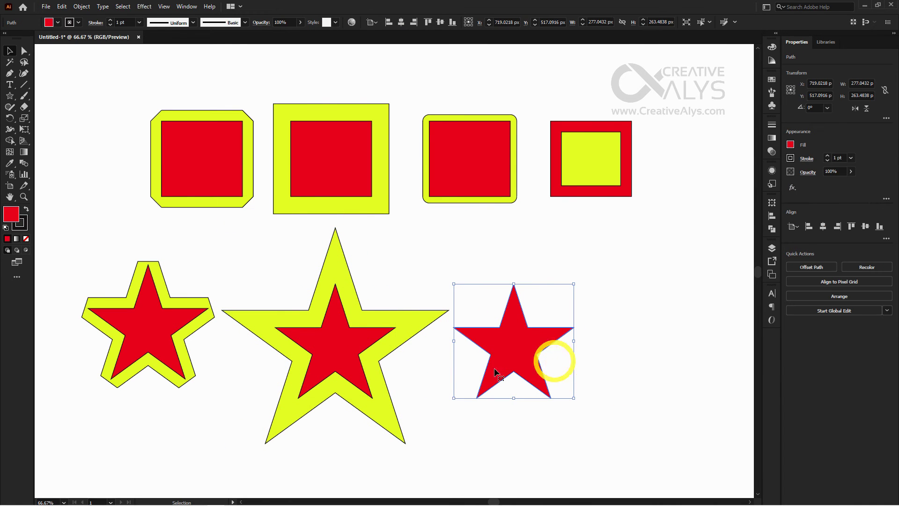
Offset the third star's path by 15 px with Round joins.
left_click(80, 6)
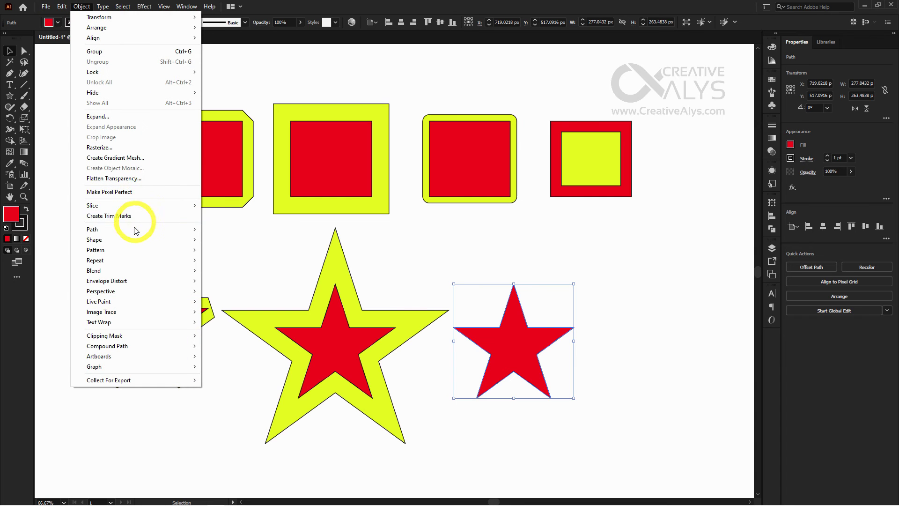
mouse_move(194, 229)
left_click(227, 262)
left_click(695, 131)
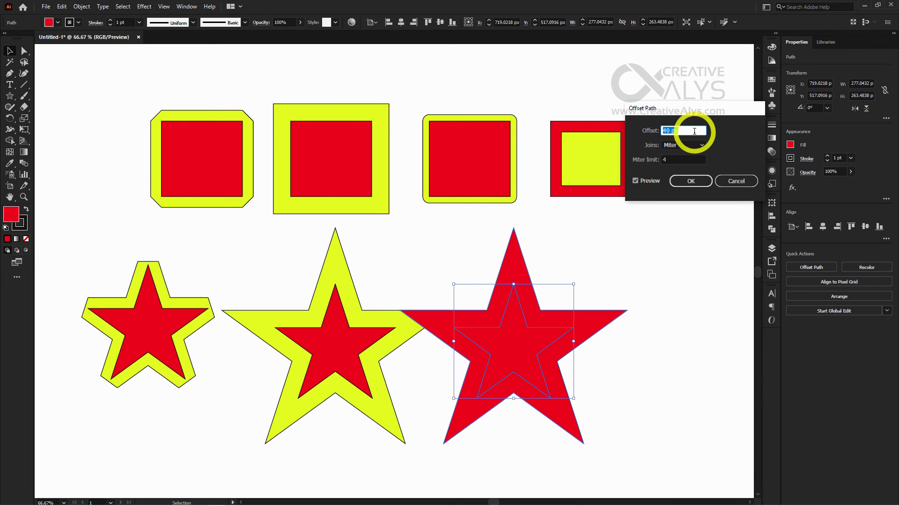
key("Tab")
left_click(689, 145)
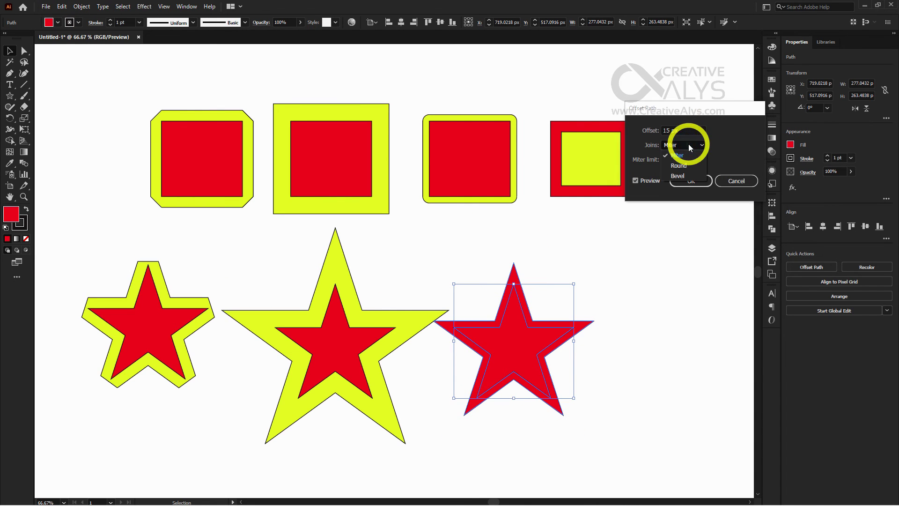
left_click(688, 166)
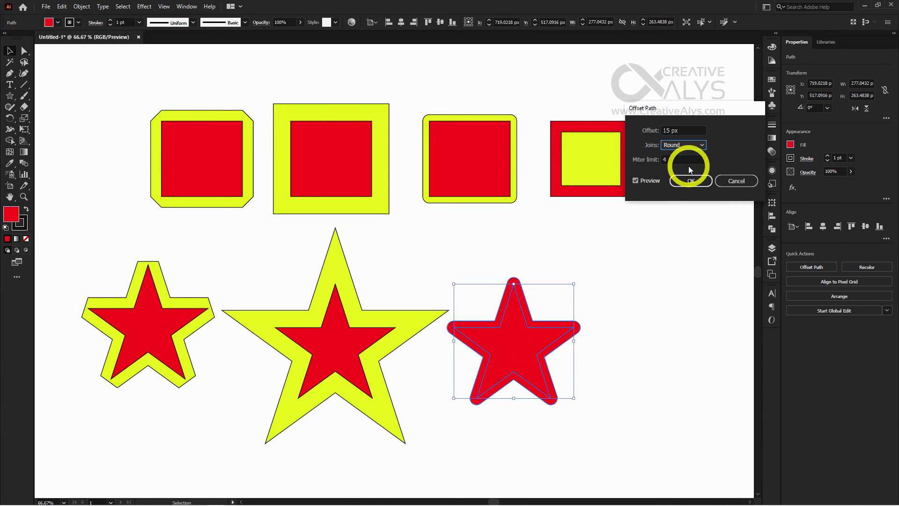
left_click(691, 181)
Copy the yellow-green fill of the third rectangle's offset shape onto the third star's offset shape and deselect it.
key("i")
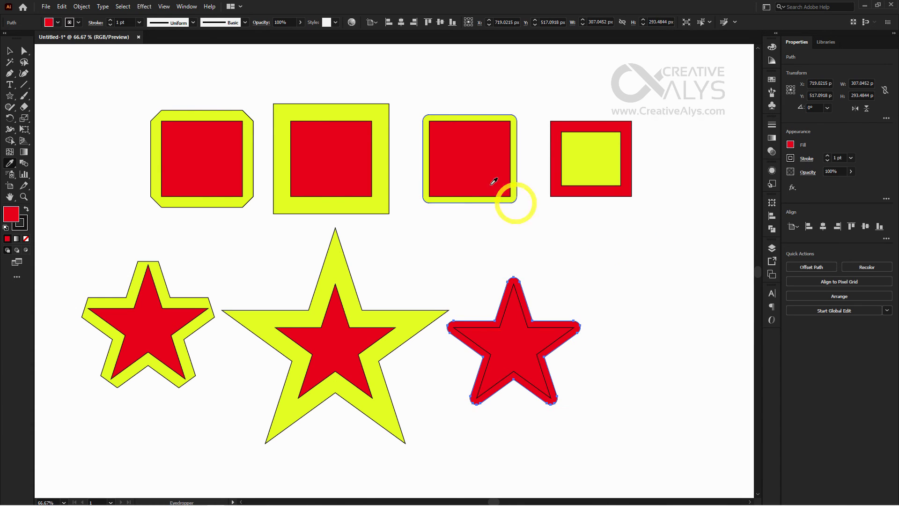
left_click(521, 146)
key("v")
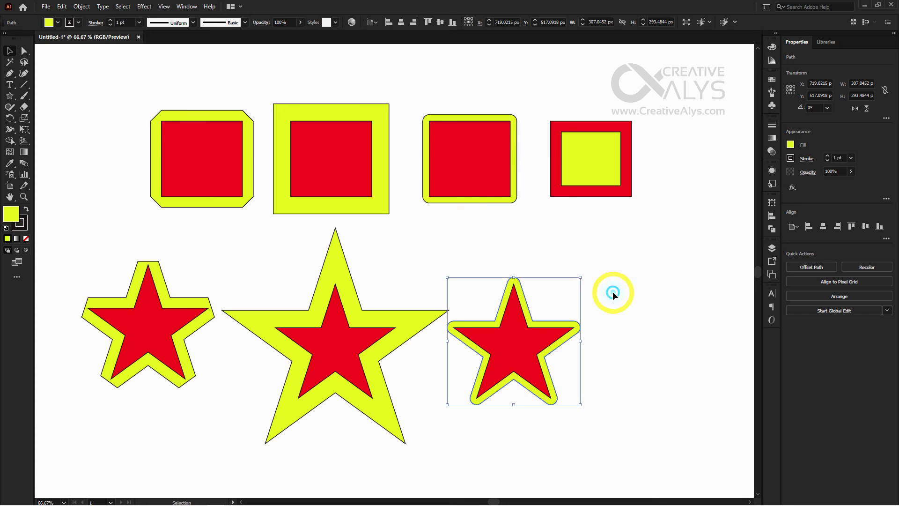
left_click(612, 291)
Duplicate the third red inner star to its right and open Offset Path for the copy.
left_click_drag(519, 351, 658, 347)
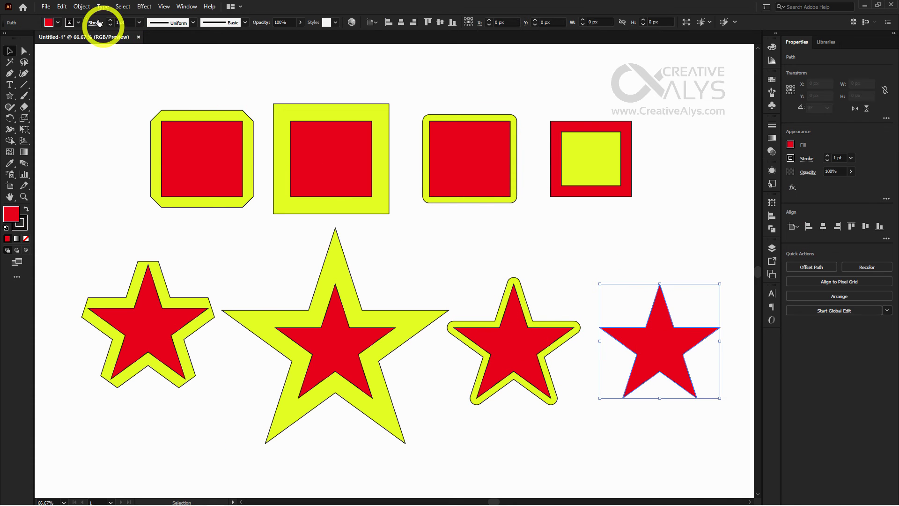
left_click(82, 6)
mouse_move(158, 229)
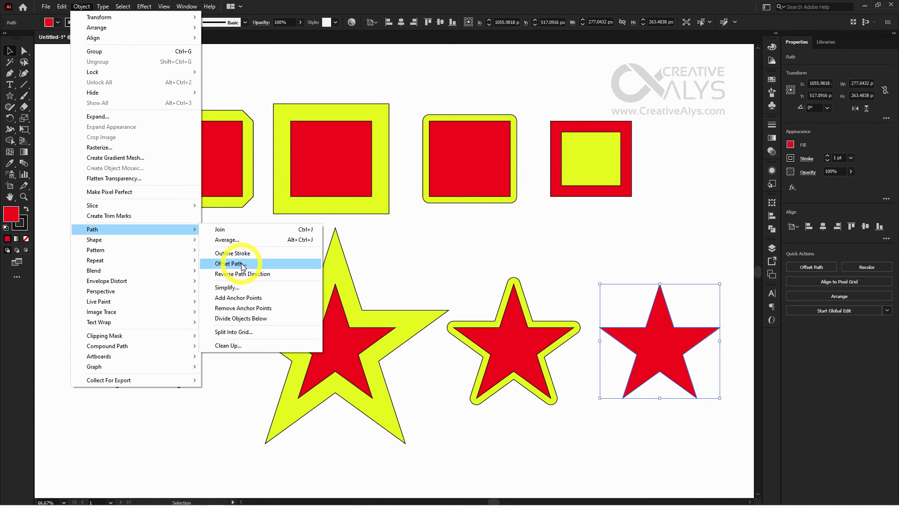
left_click(227, 258)
Set an inward offset of -25 px for the fourth star.
left_click_drag(697, 108, 733, 108)
key("Down")
key("Down")
key("Down")
key("Down")
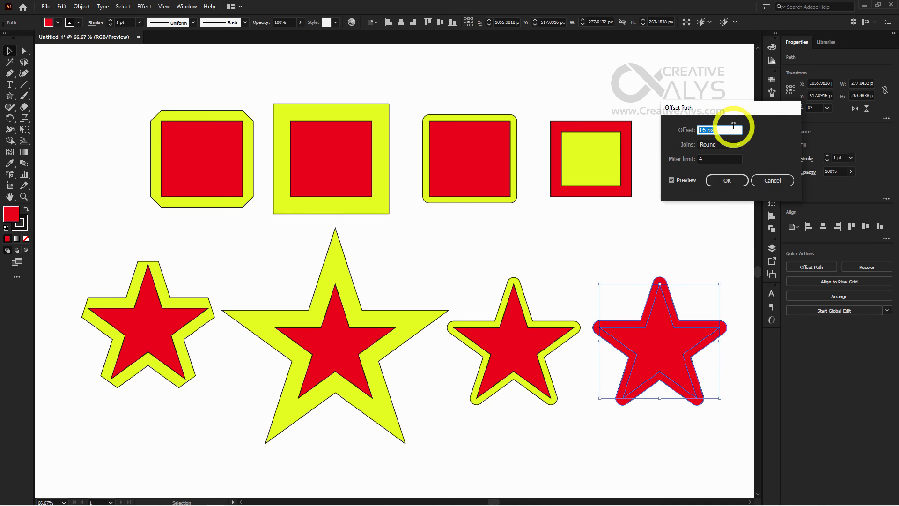
key("Down")
key("Down")
key("Down")
key("Down")
key("Down")
key("Down")
key("Down")
key("Down")
key("Down")
key("Down")
key("Down")
key("Down")
key("Down")
key("Down")
key("Down")
key("Down")
key("Down")
key("Down")
key("Down")
key("Down")
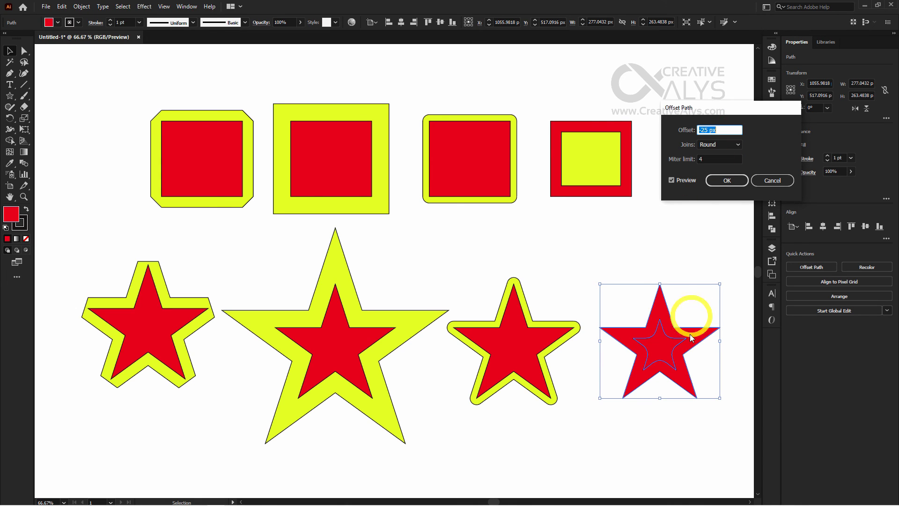
Preview Miter, Bevel and Round joins on the fourth star's inward offset and apply it with Miter joins.
left_click(719, 146)
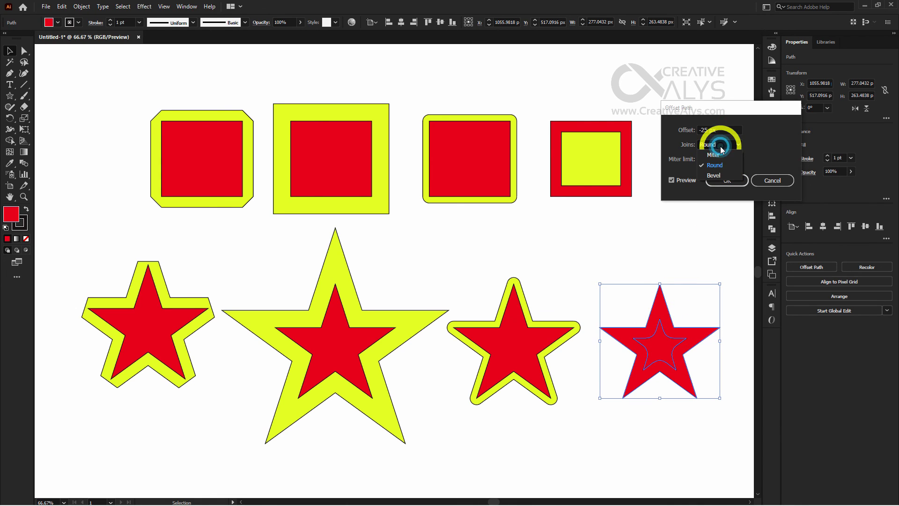
left_click(720, 160)
left_click(721, 146)
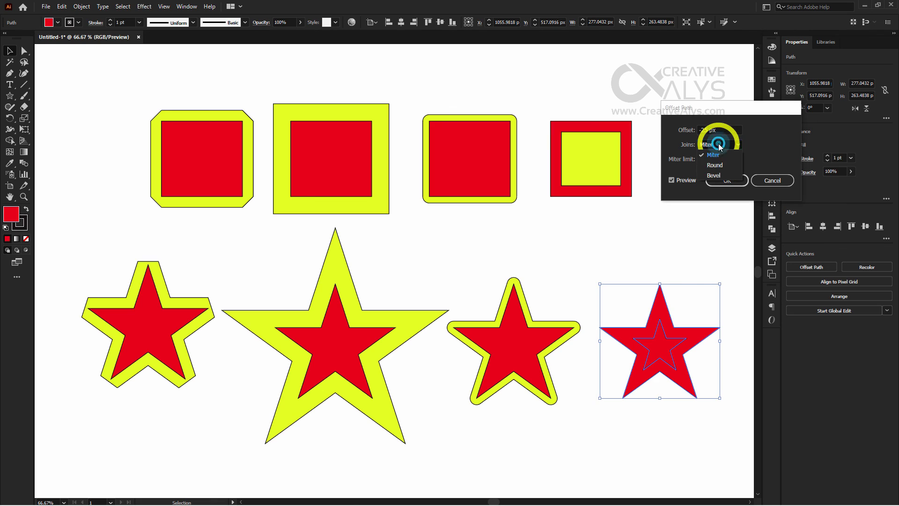
left_click(714, 175)
left_click(720, 180)
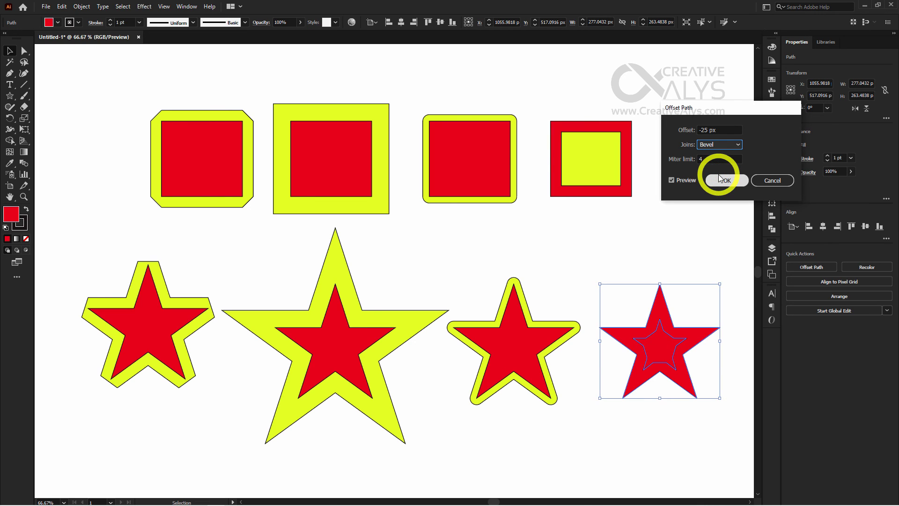
left_click(719, 144)
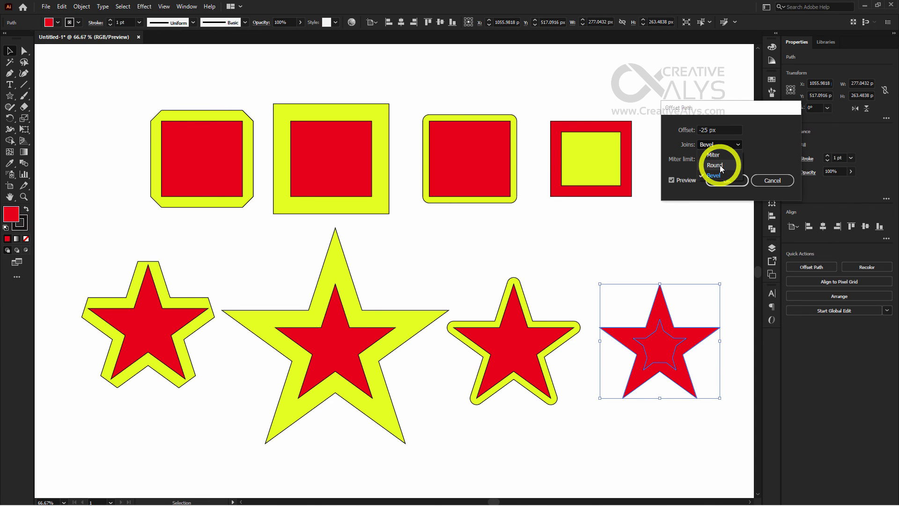
left_click(720, 166)
left_click(720, 146)
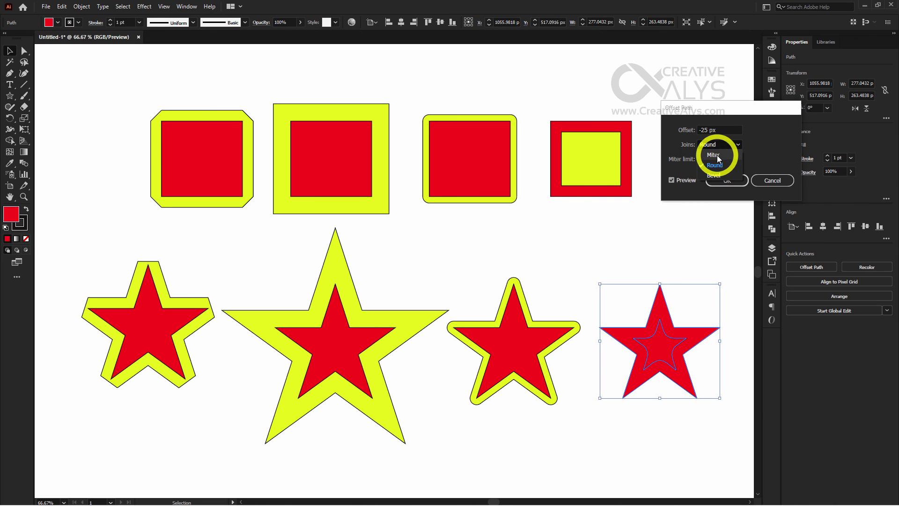
left_click(717, 156)
left_click(726, 180)
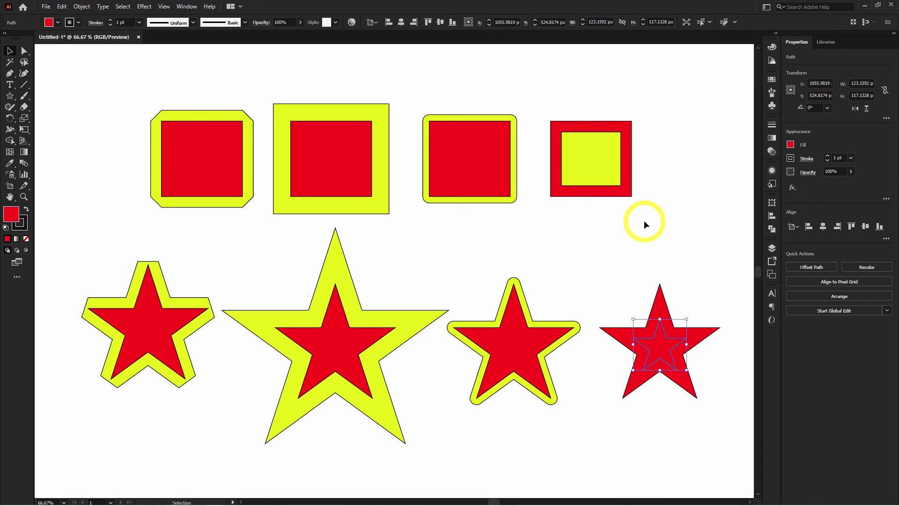
Copy the yellow-green fill of the fourth rectangle's inner shape onto the small inner star and deselect it.
key("i")
left_click(592, 155)
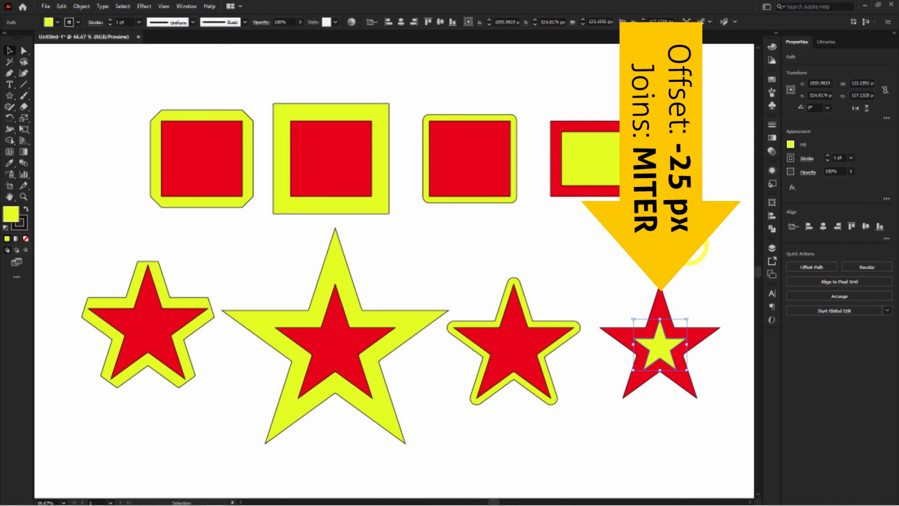
left_click(692, 243)
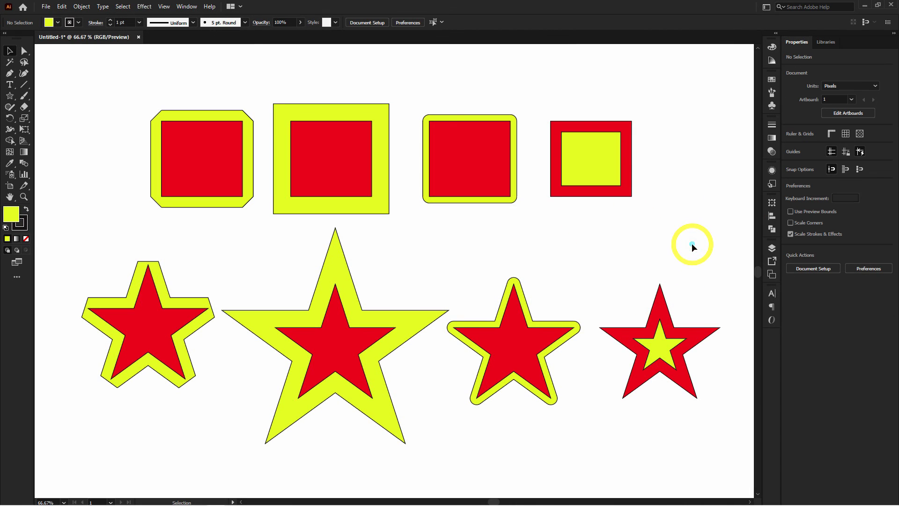
mouse_move(645, 243)
left_mouse_down()
mouse_move(644, 225)
mouse_move(652, 232)
left_mouse_up()
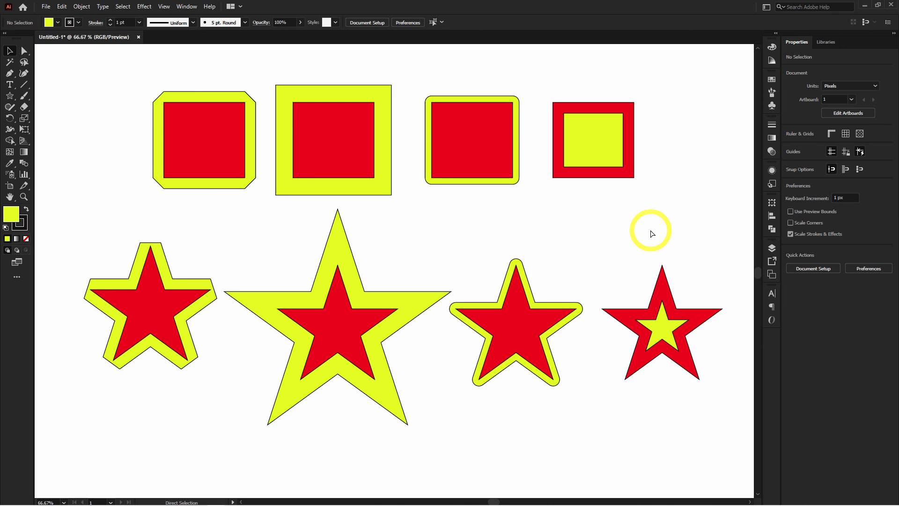
key("ctrl+minus")
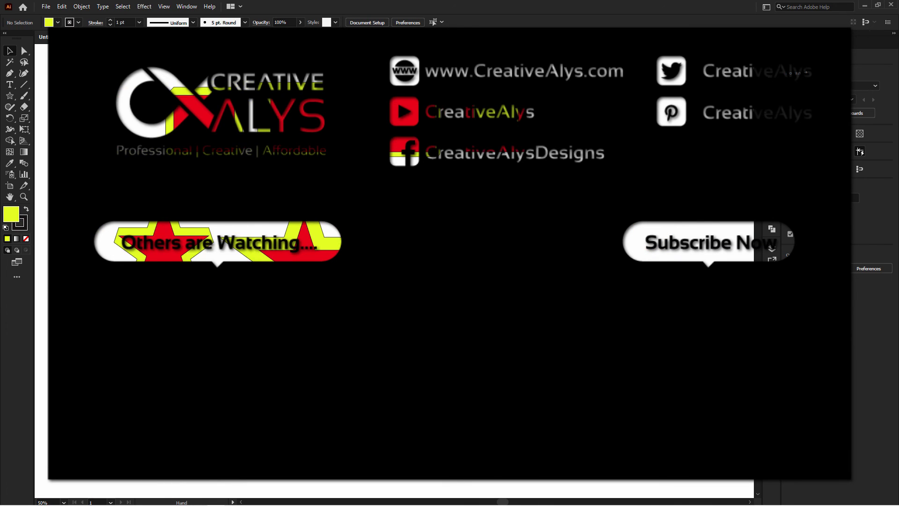